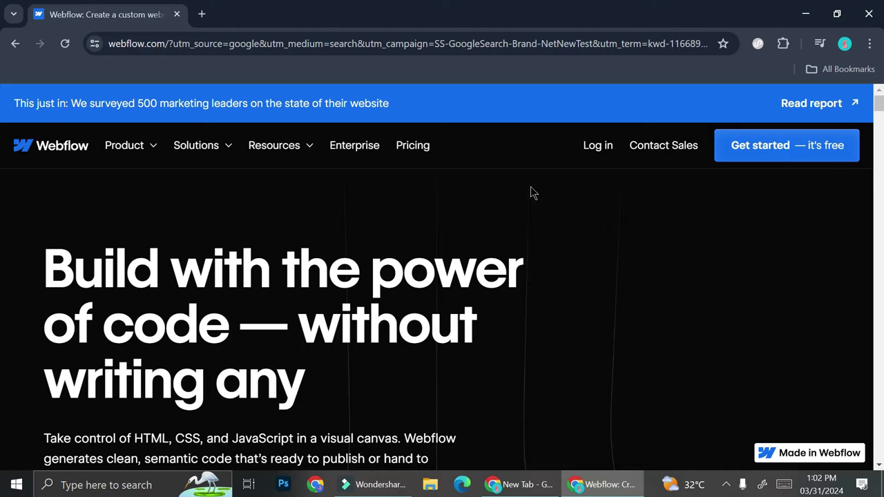
# Sign up for a free Webflow account with Google and finish onboarding
pyautogui.click(831, 148)
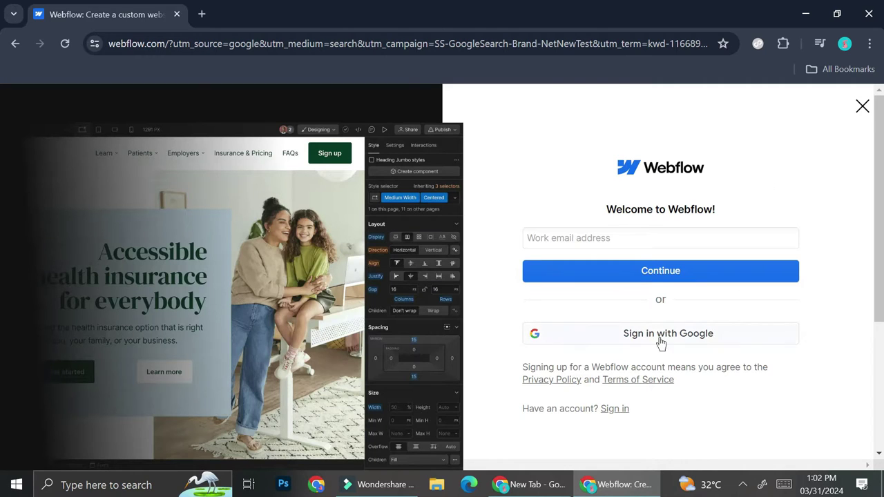
pyautogui.press('Return')
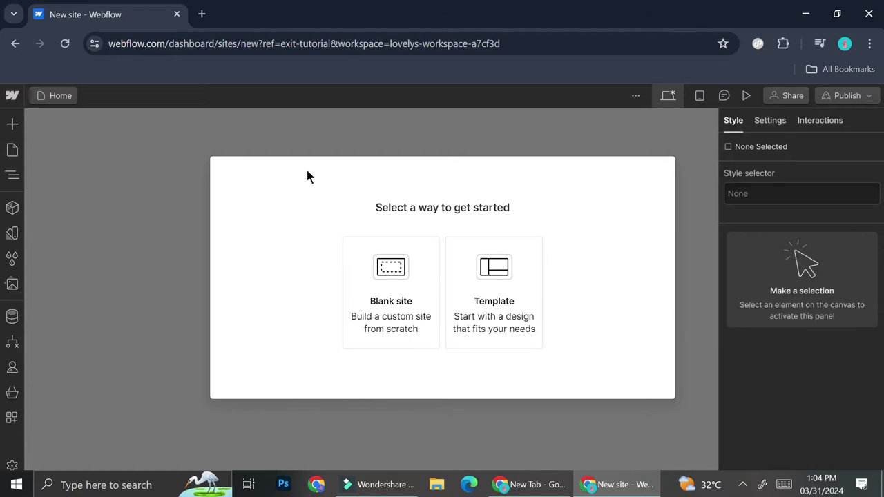
# Choose to start from a template and scroll through the Choose a template gallery
pyautogui.click(480, 304)
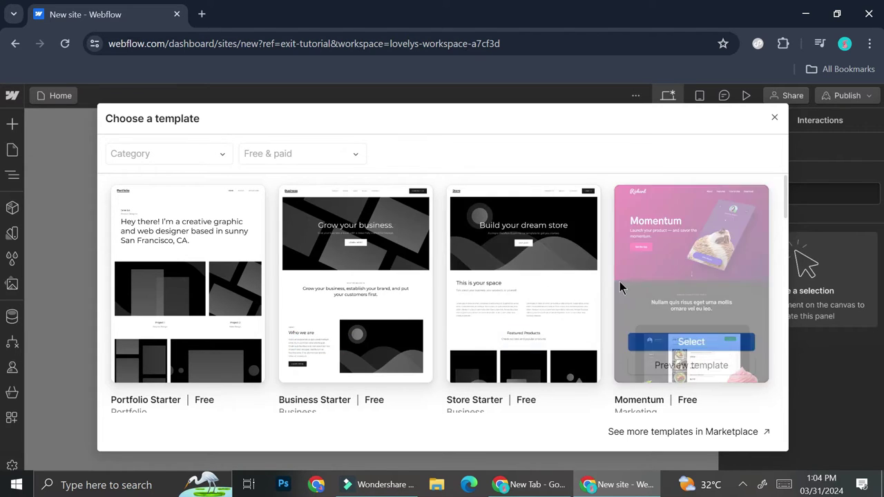
pyautogui.scroll(-5, 629, 291)
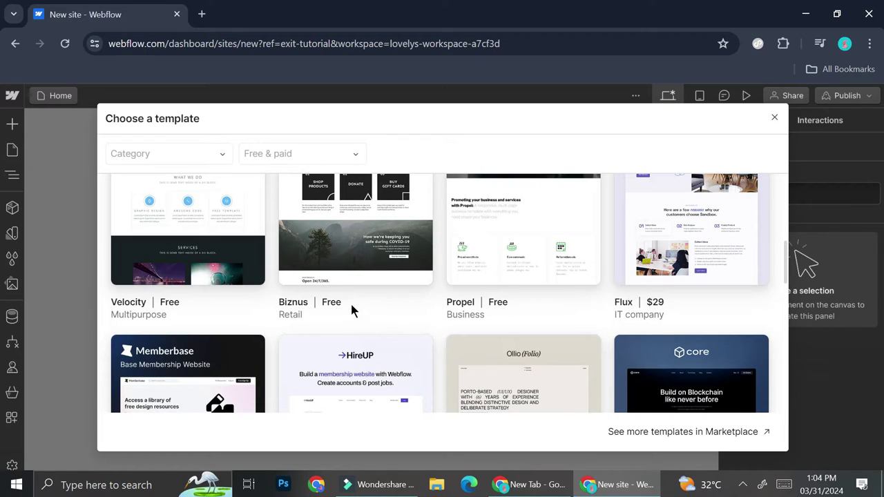
pyautogui.scroll(3, 358, 296)
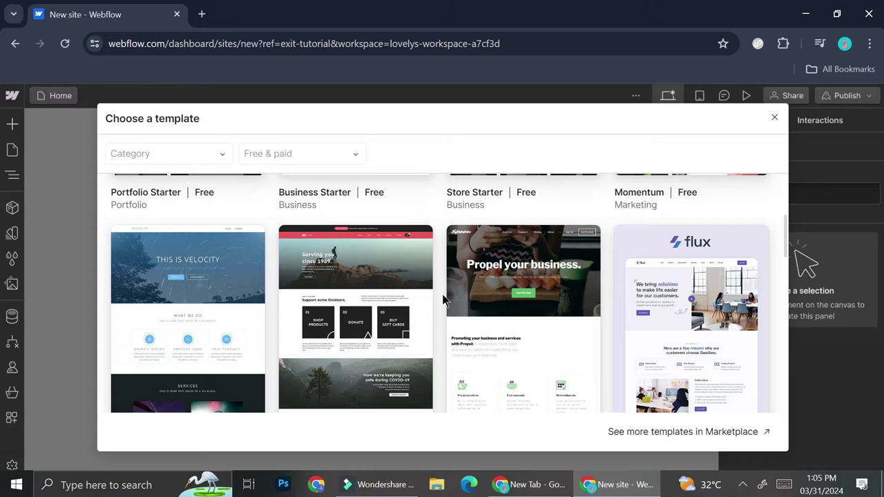
pyautogui.scroll(-3, 442, 299)
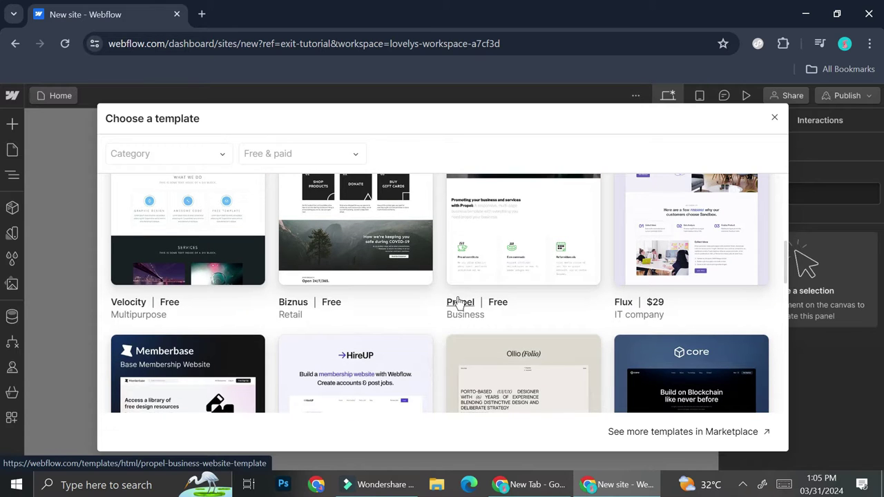
pyautogui.scroll(-2, 459, 296)
pyautogui.scroll(-2, 502, 306)
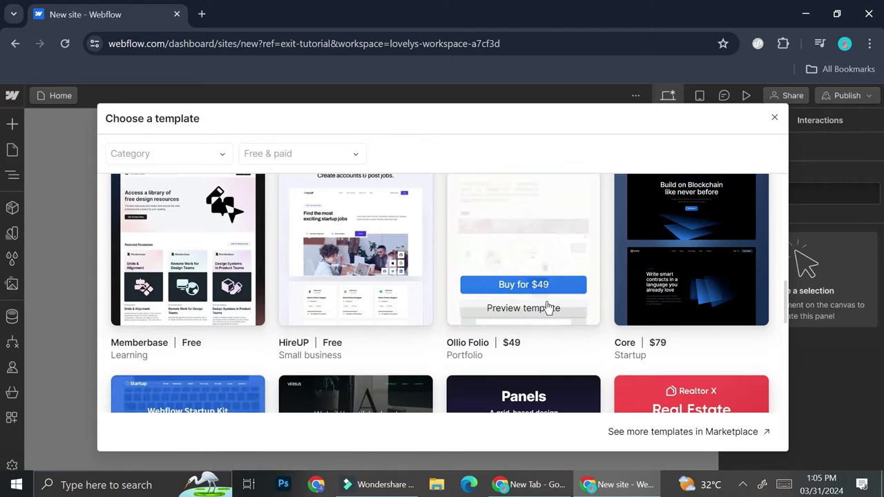
pyautogui.scroll(3, 365, 282)
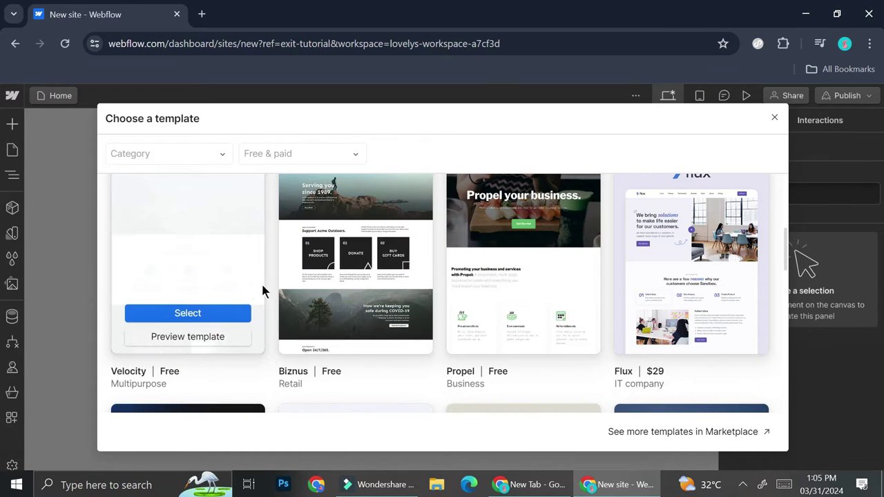
pyautogui.scroll(-5, 665, 266)
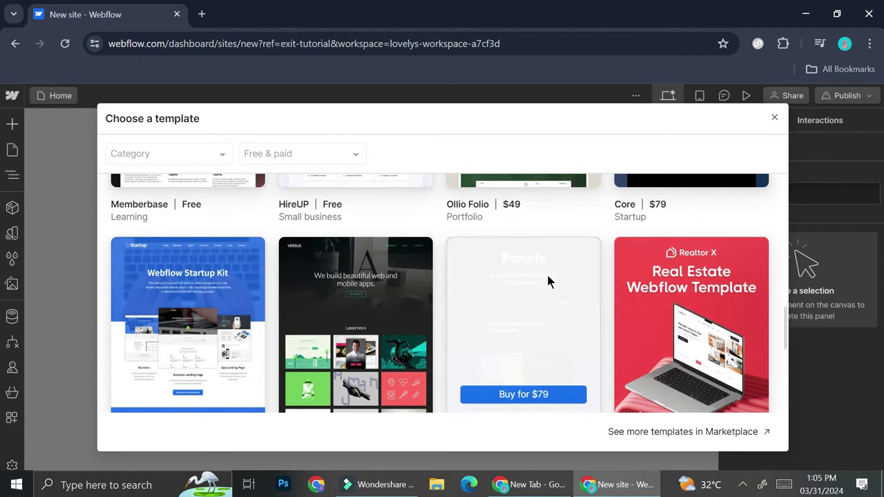
pyautogui.scroll(5, 546, 272)
# Browse the template categories, then filter the gallery to Free templates
pyautogui.click(210, 155)
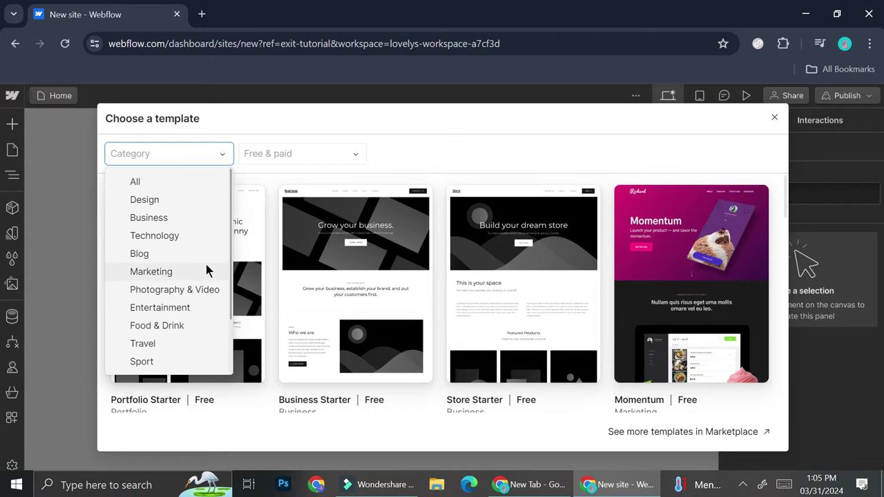
pyautogui.scroll(-1, 206, 270)
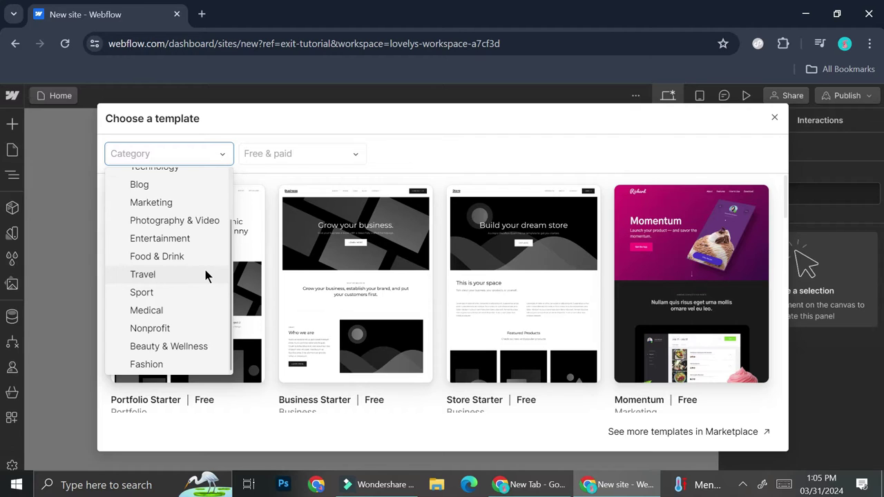
pyautogui.click(289, 155)
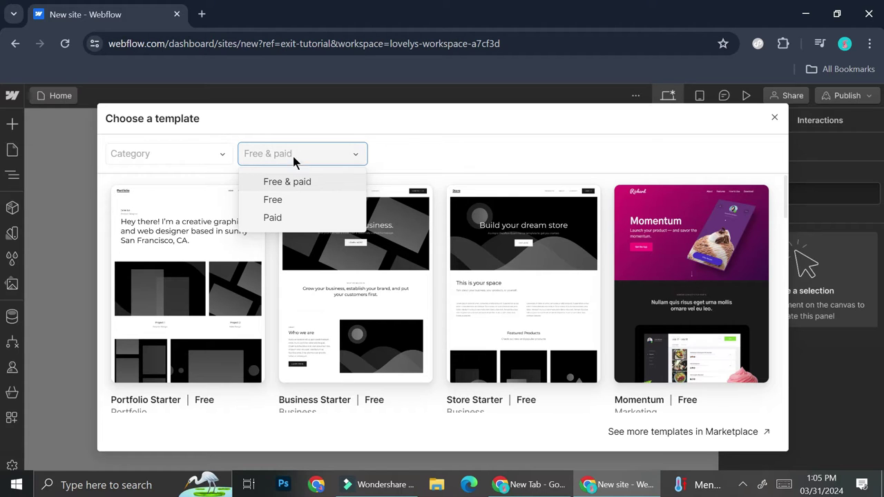
pyautogui.click(286, 197)
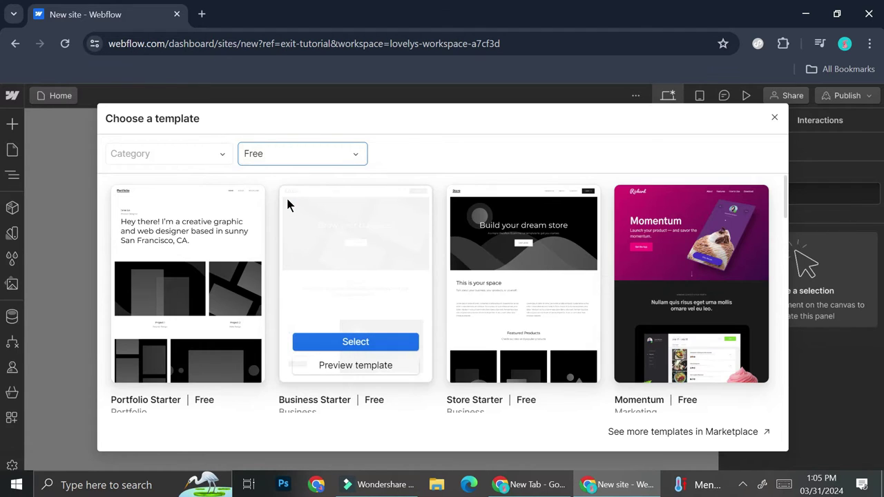
# Find the Velocity template among the free ones and open its details page
pyautogui.scroll(-7, 405, 336)
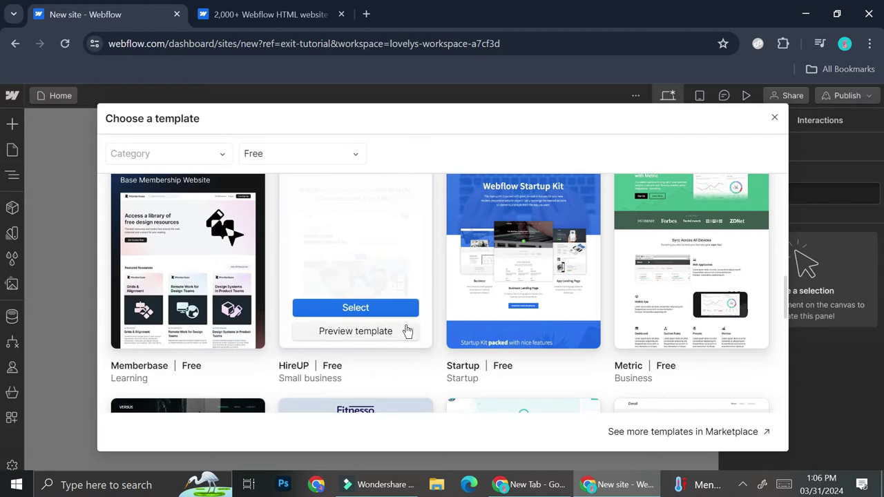
pyautogui.scroll(3, 412, 328)
pyautogui.scroll(2, 413, 325)
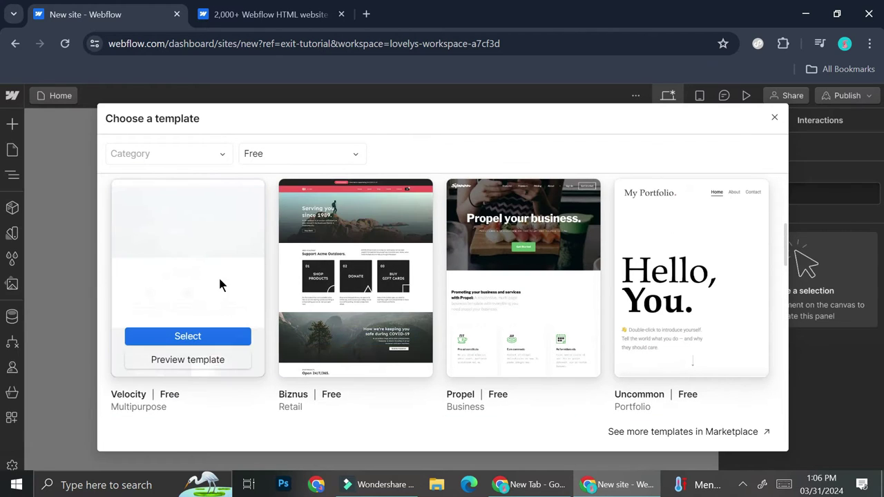
pyautogui.moveTo(217, 316)
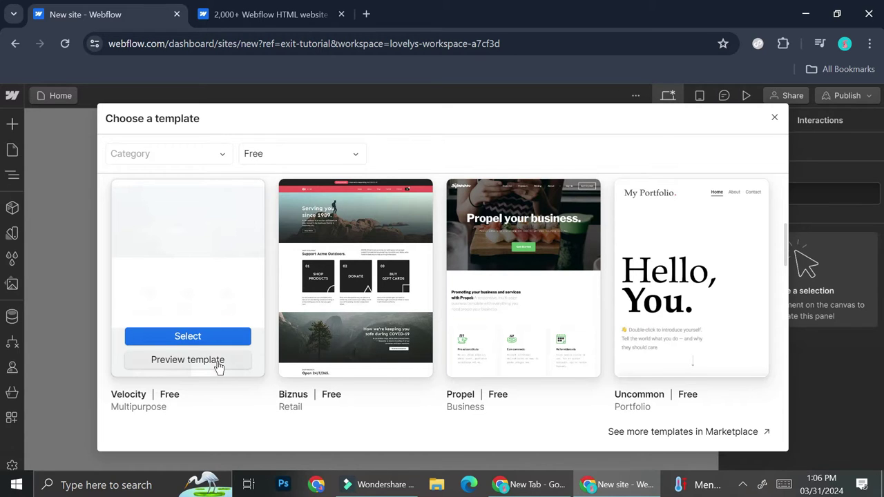
pyautogui.click(188, 360)
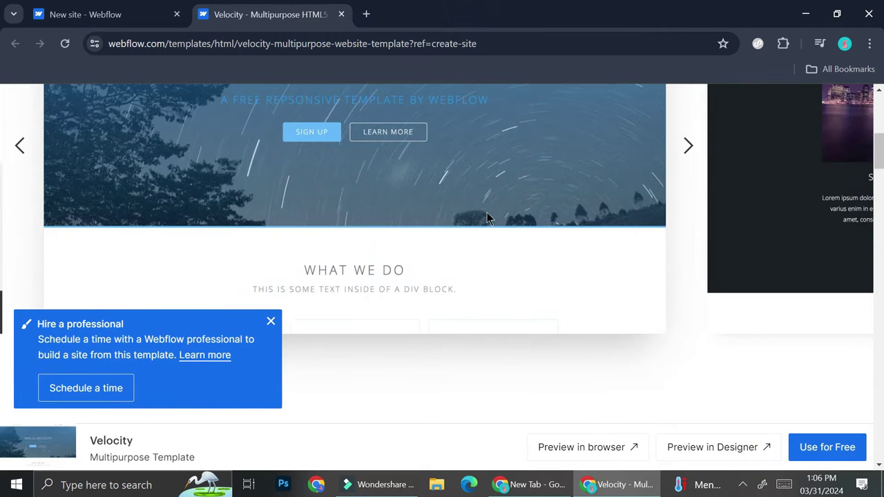
# Step through Velocity's preview slides (services, contact map, footer), then start a free site from it
pyautogui.click(687, 145)
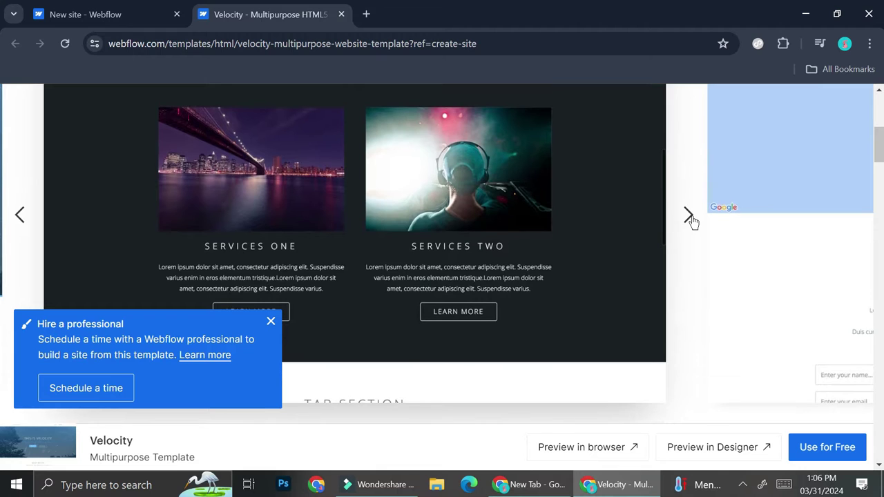
pyautogui.click(690, 216)
pyautogui.click(689, 217)
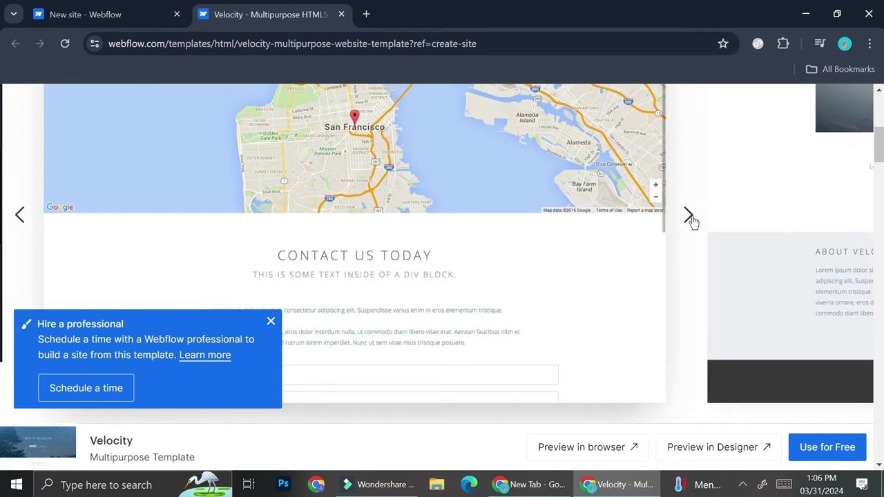
pyautogui.scroll(5, 691, 219)
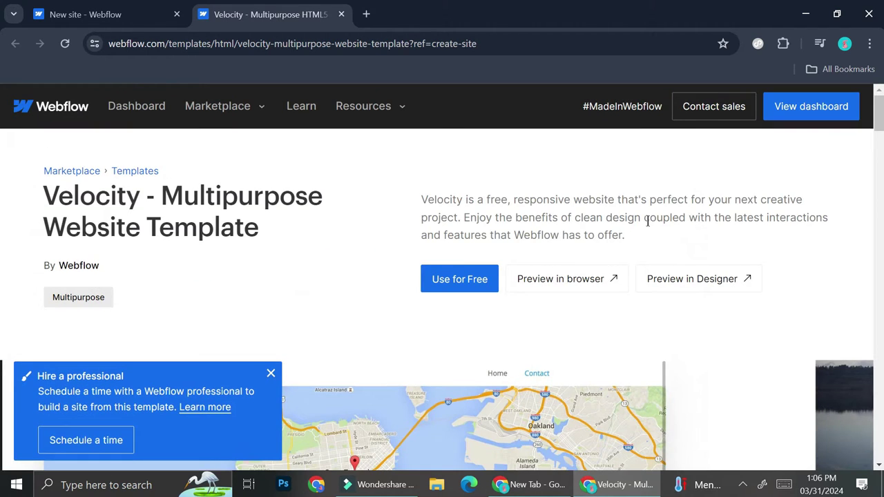
pyautogui.click(471, 283)
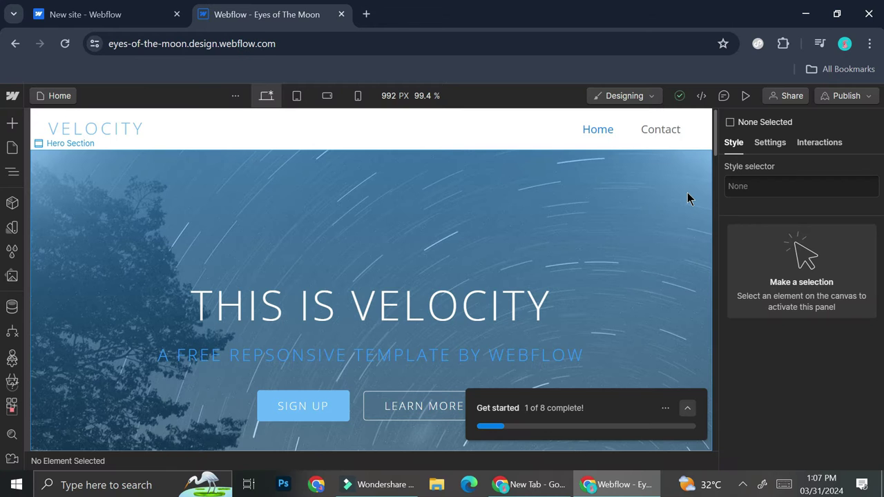
pyautogui.scroll(-3, 520, 183)
pyautogui.scroll(-8, 503, 187)
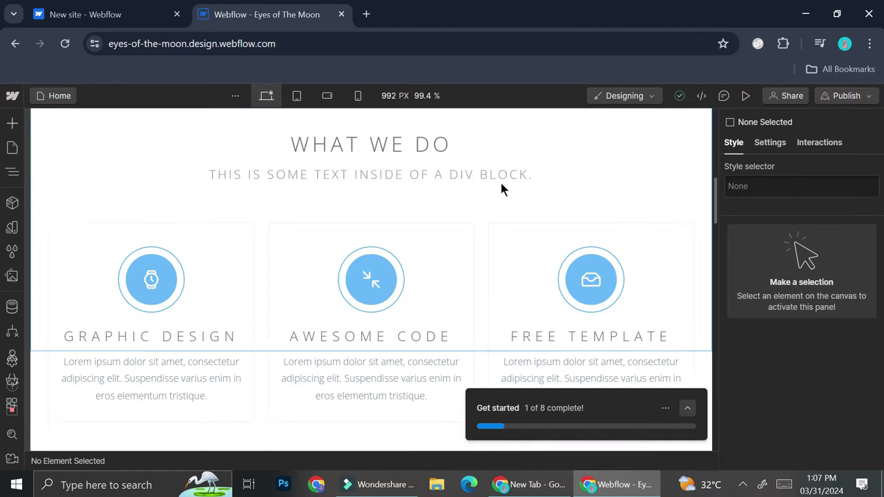
pyautogui.scroll(4, 493, 192)
pyautogui.scroll(7, 493, 187)
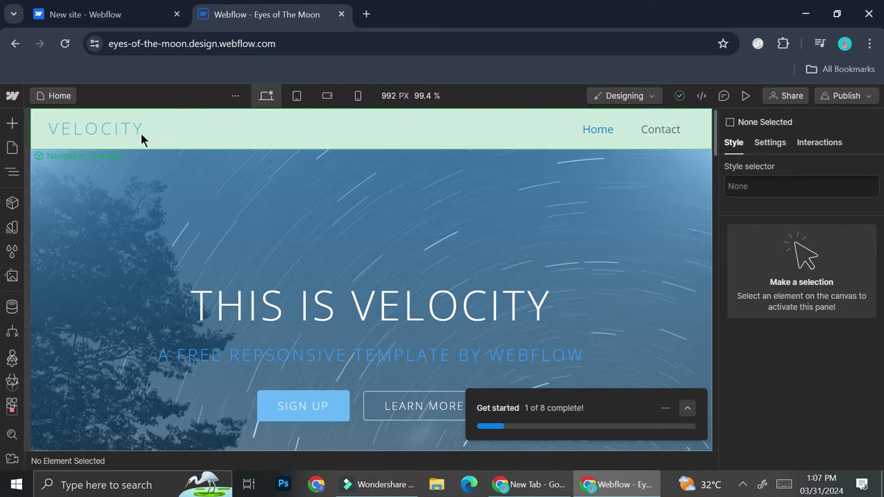
pyautogui.scroll(-2, 352, 155)
pyautogui.scroll(-3, 406, 184)
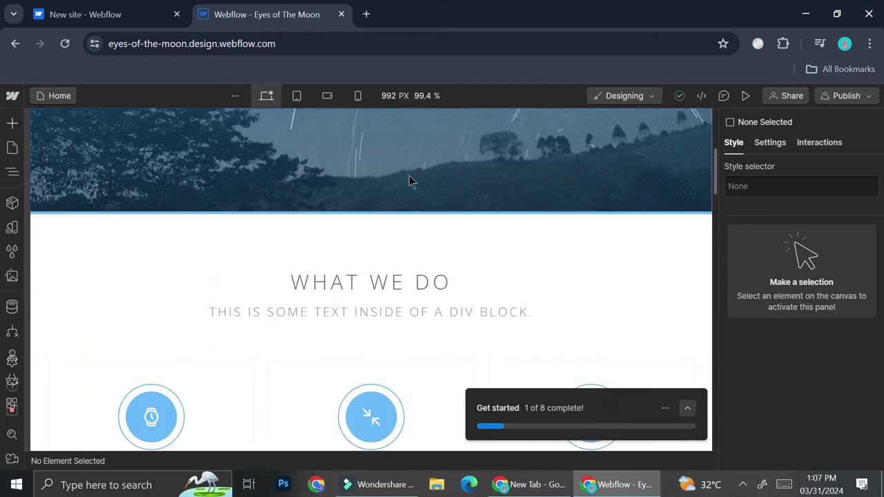
pyautogui.scroll(-8, 408, 178)
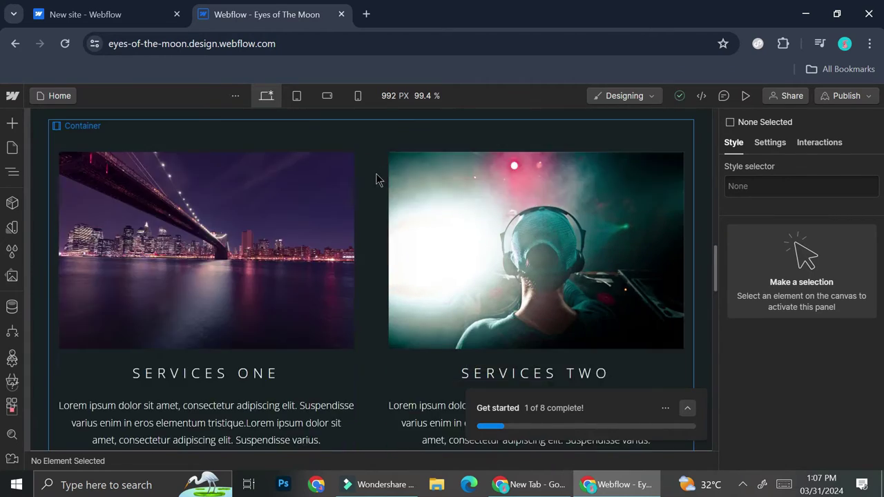
pyautogui.scroll(-15, 378, 178)
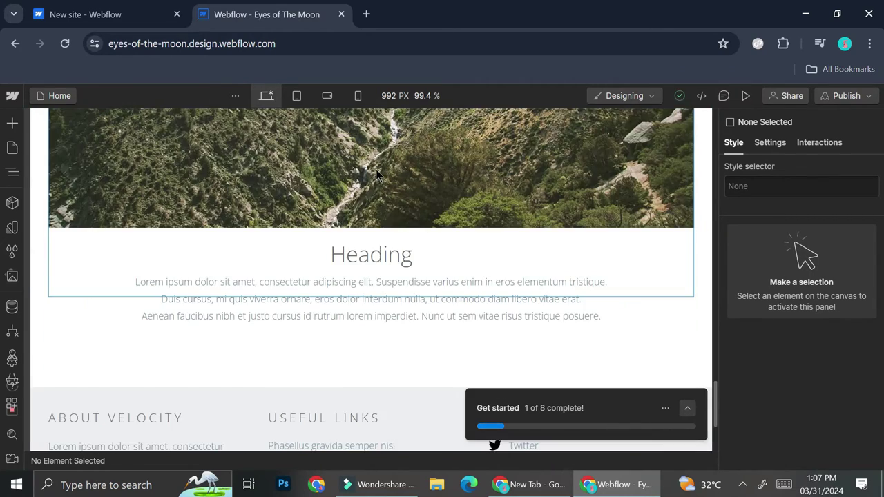
pyautogui.scroll(-4, 376, 174)
pyautogui.scroll(8, 377, 174)
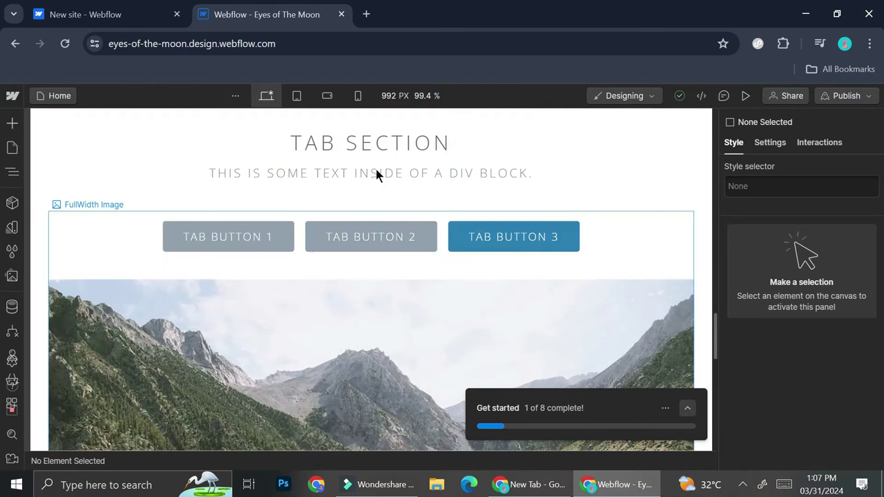
pyautogui.scroll(5, 377, 174)
pyautogui.scroll(3, 377, 175)
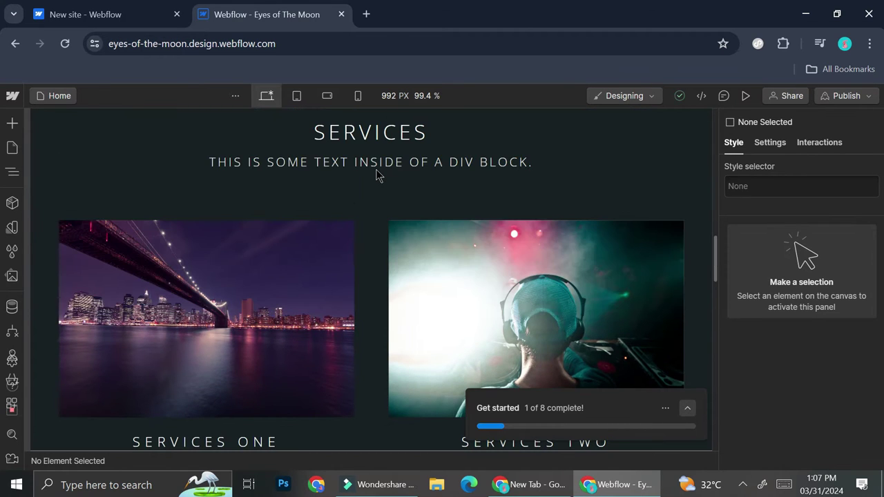
pyautogui.scroll(5, 376, 175)
pyautogui.scroll(10, 376, 174)
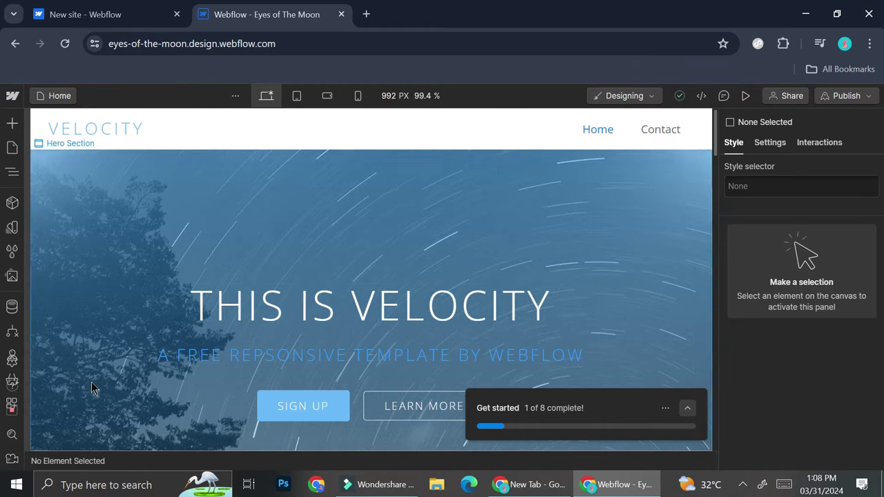
pyautogui.click(15, 131)
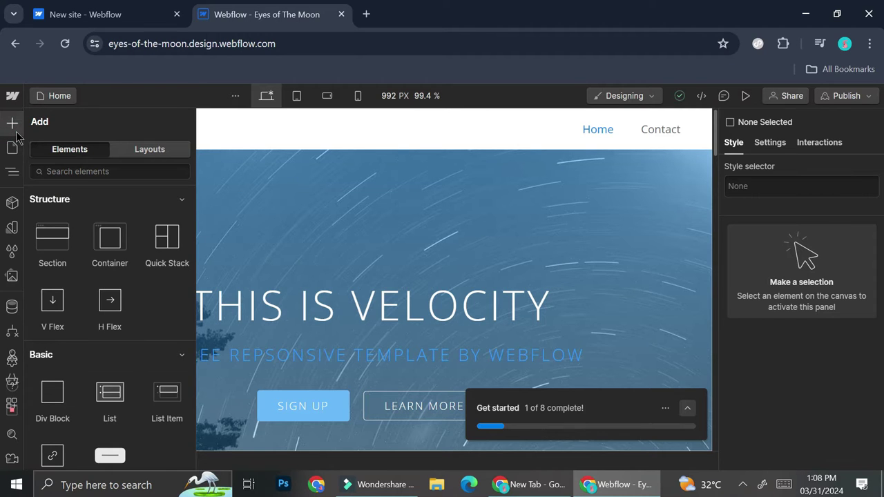
# Compare the Add panel's Elements and Layouts libraries, then bring up the Pages list
pyautogui.click(132, 152)
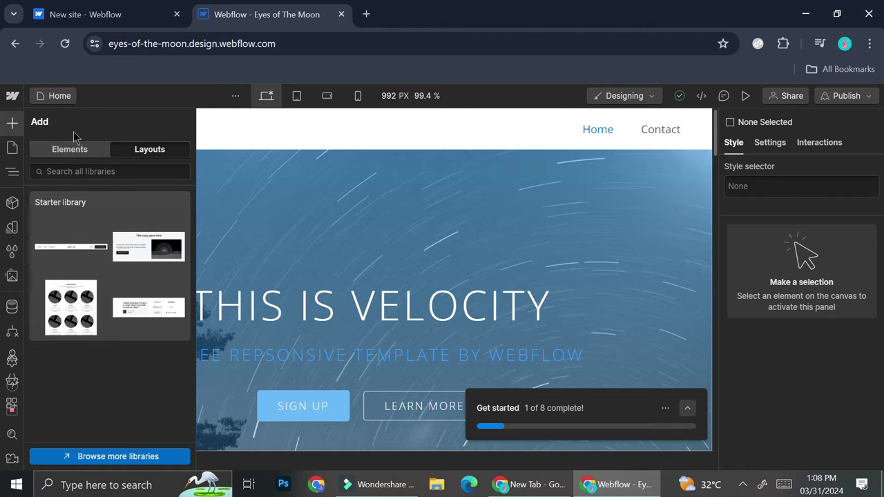
pyautogui.click(70, 150)
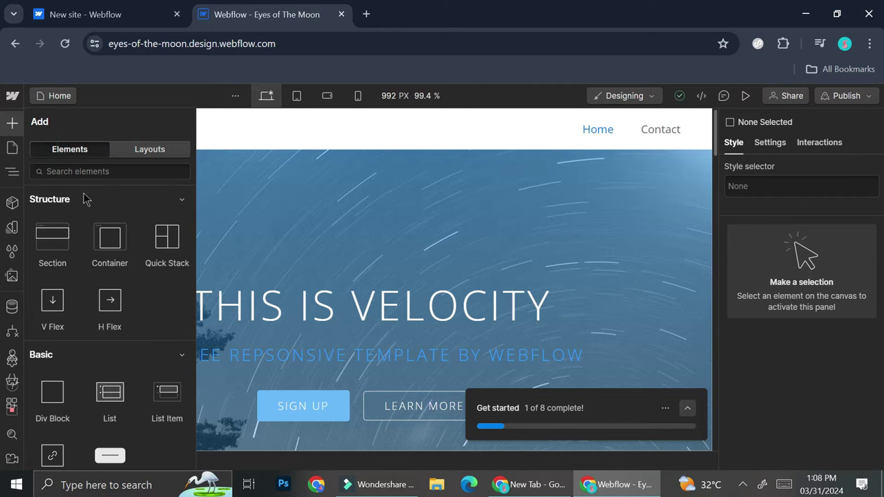
pyautogui.click(148, 151)
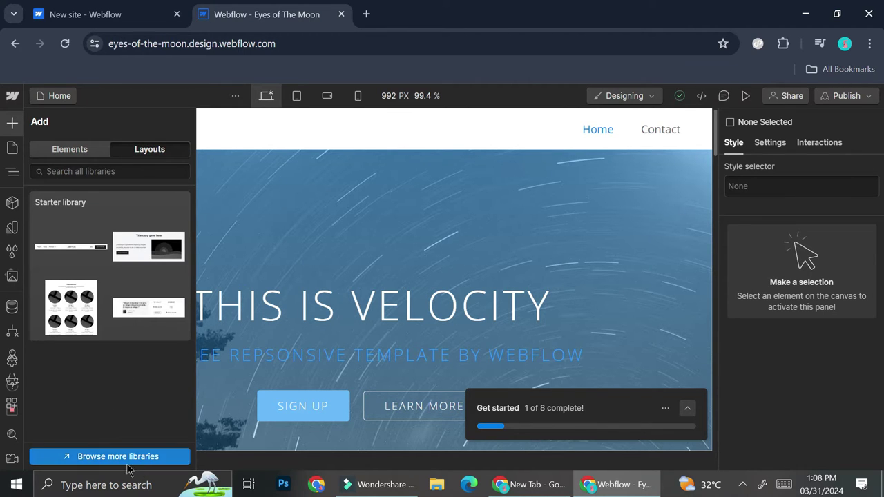
pyautogui.click(69, 150)
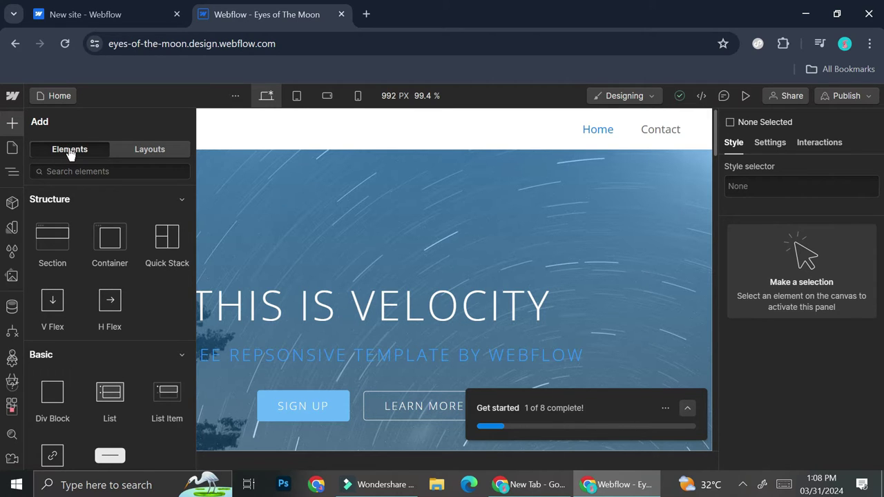
pyautogui.click(13, 147)
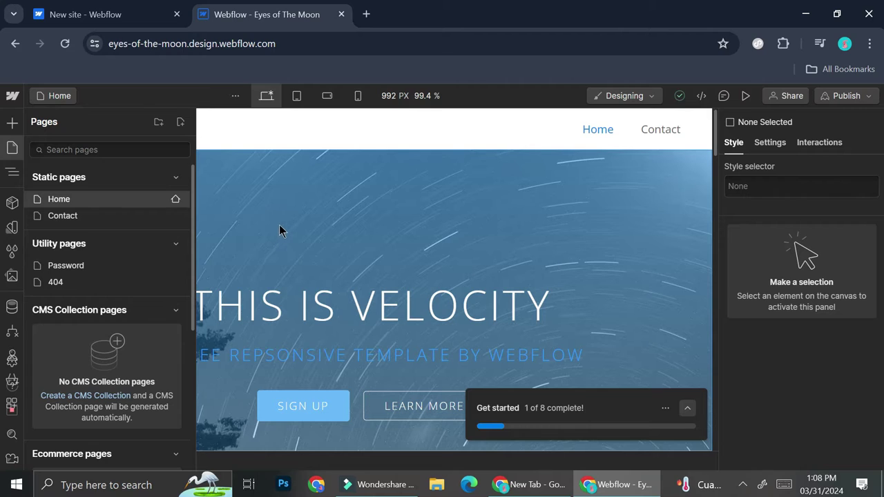
# Open the Contact page and scroll through its content
pyautogui.click(126, 214)
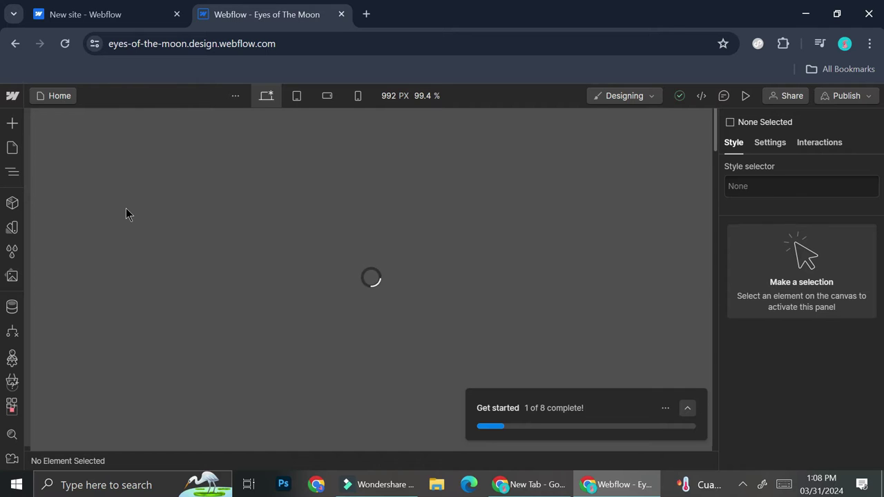
pyautogui.scroll(-6, 268, 221)
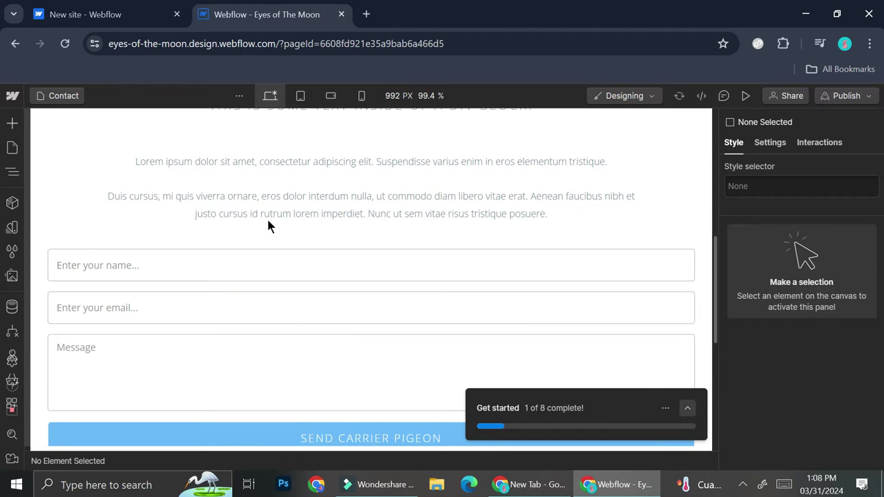
pyautogui.scroll(-3, 268, 221)
pyautogui.scroll(7, 268, 226)
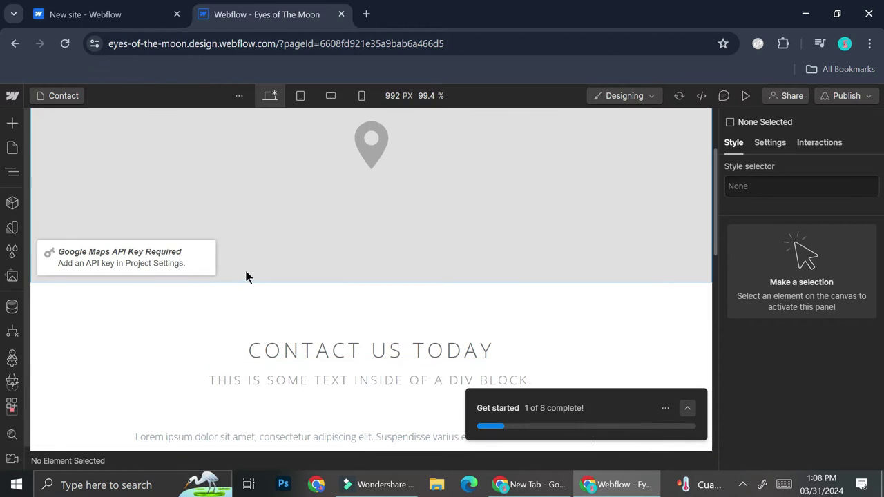
pyautogui.scroll(2, 247, 276)
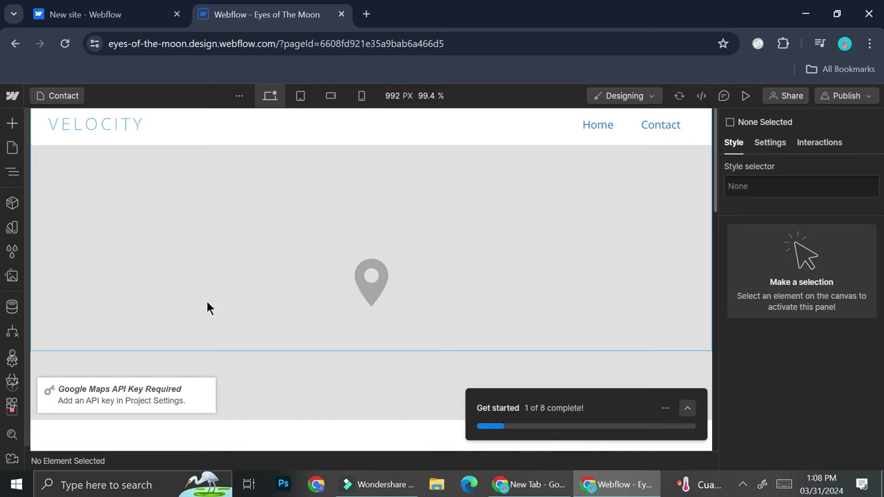
# Return to the Home page from the Pages list
pyautogui.click(12, 148)
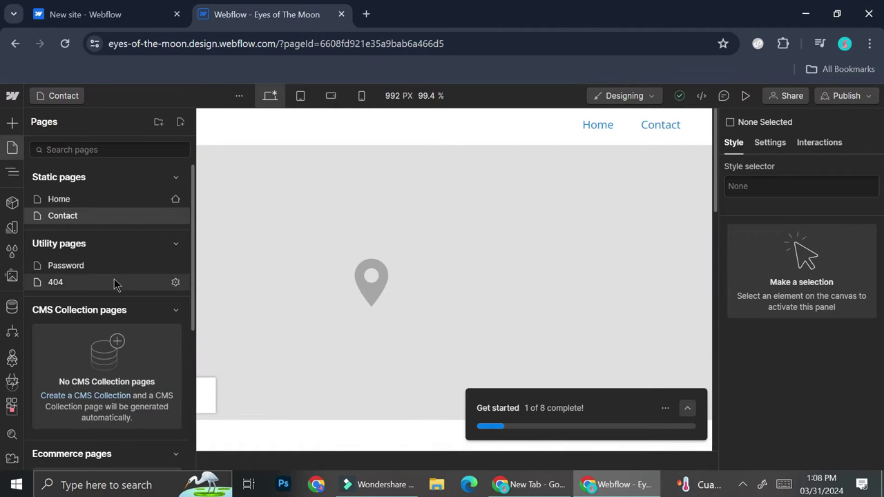
pyautogui.scroll(-2, 115, 283)
pyautogui.scroll(-2, 117, 282)
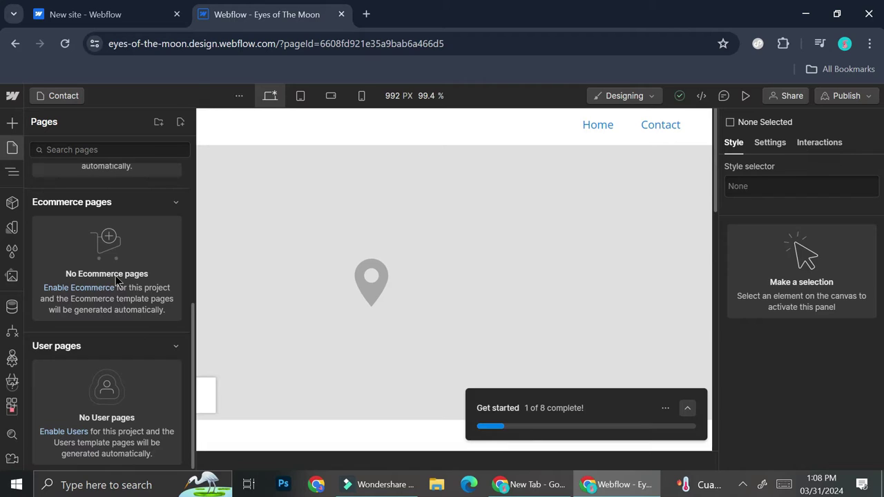
pyautogui.scroll(4, 115, 276)
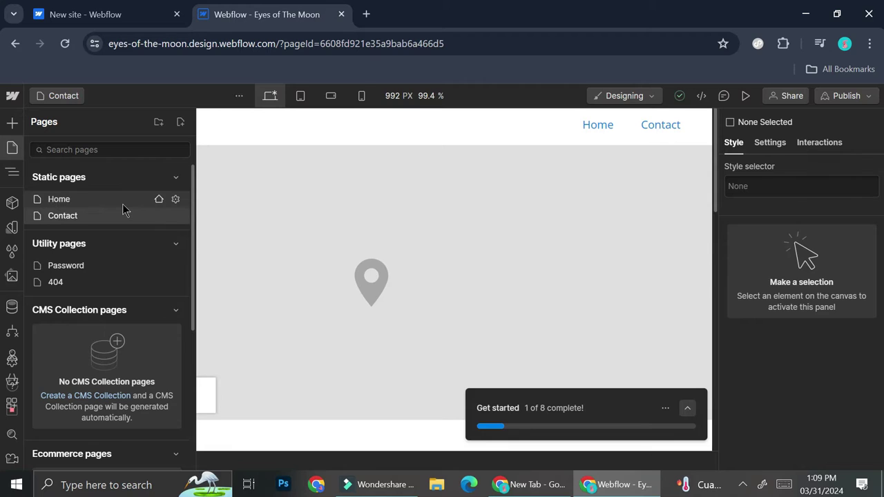
pyautogui.click(105, 205)
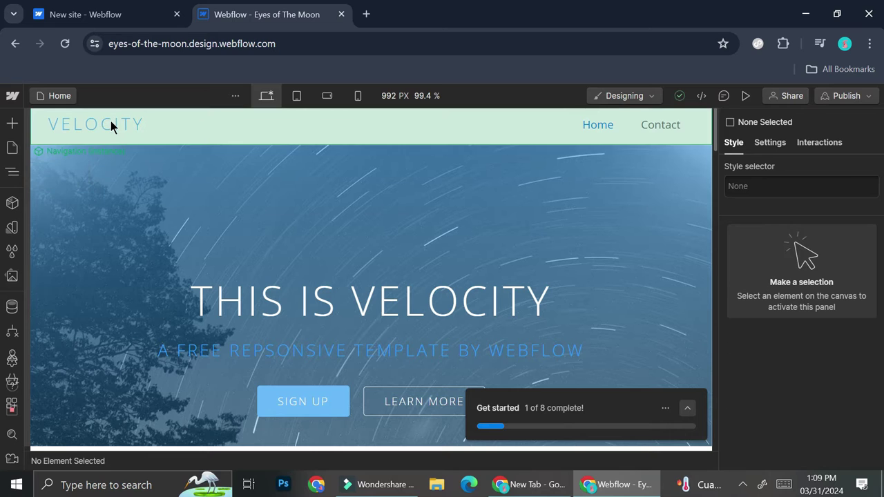
pyautogui.click(110, 121)
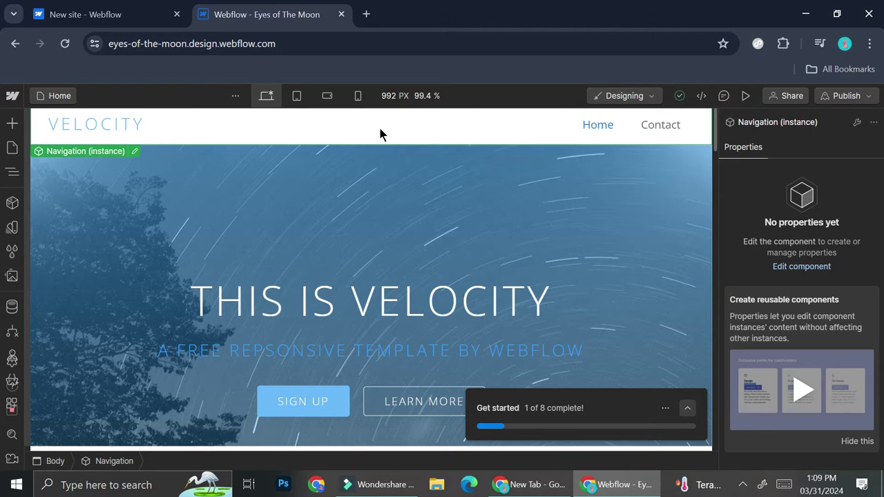
pyautogui.click(804, 268)
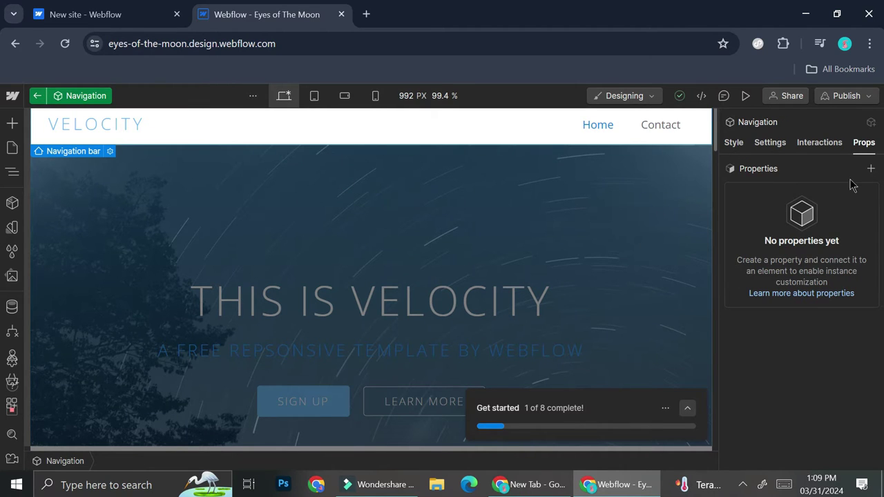
pyautogui.click(872, 169)
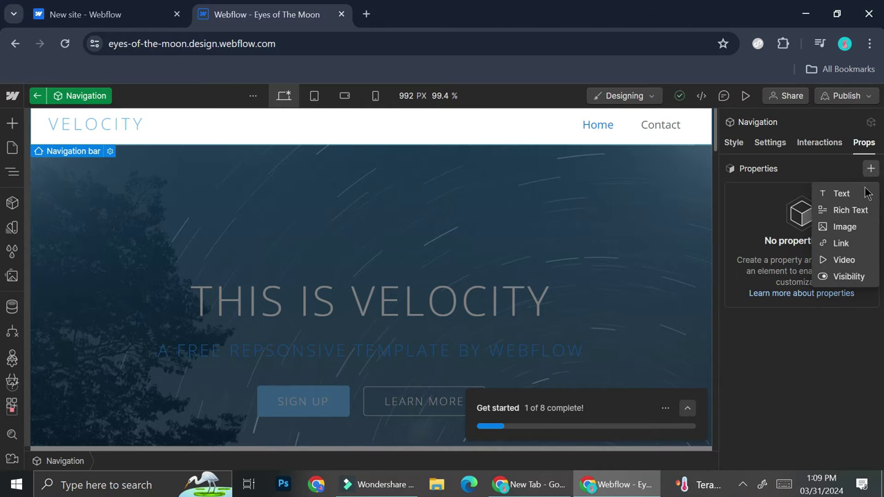
pyautogui.click(846, 228)
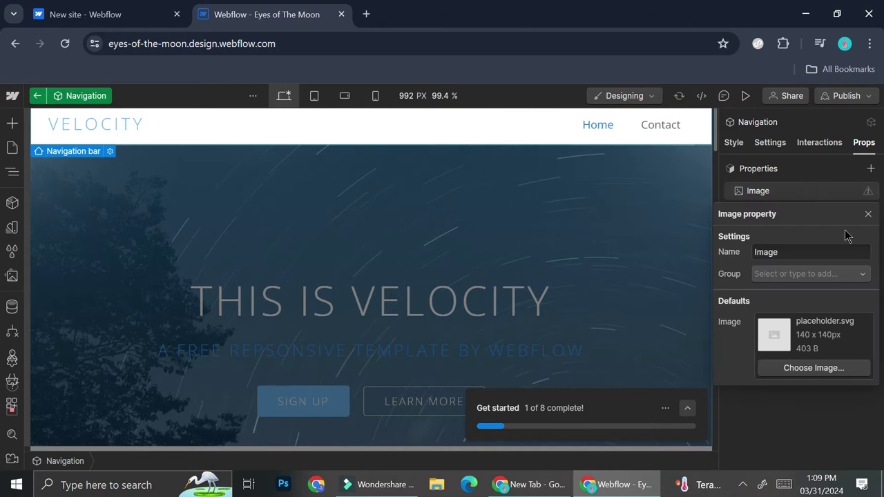
pyautogui.click(792, 367)
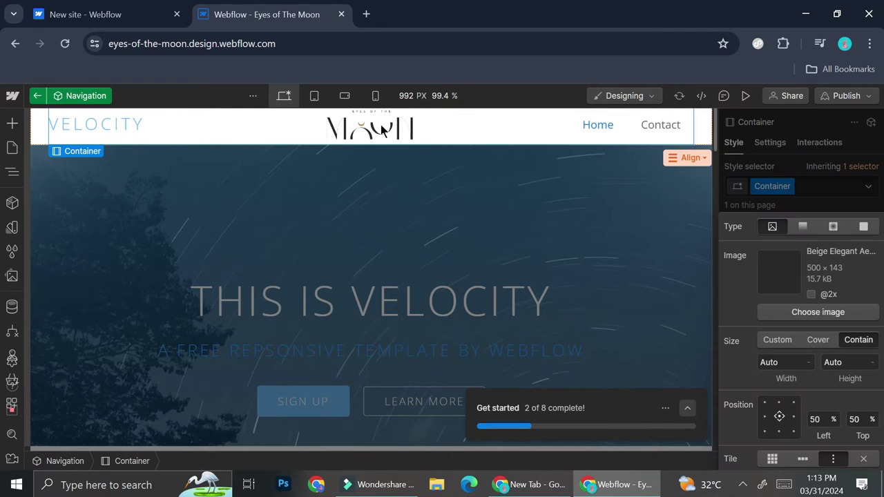
pyautogui.click(824, 295)
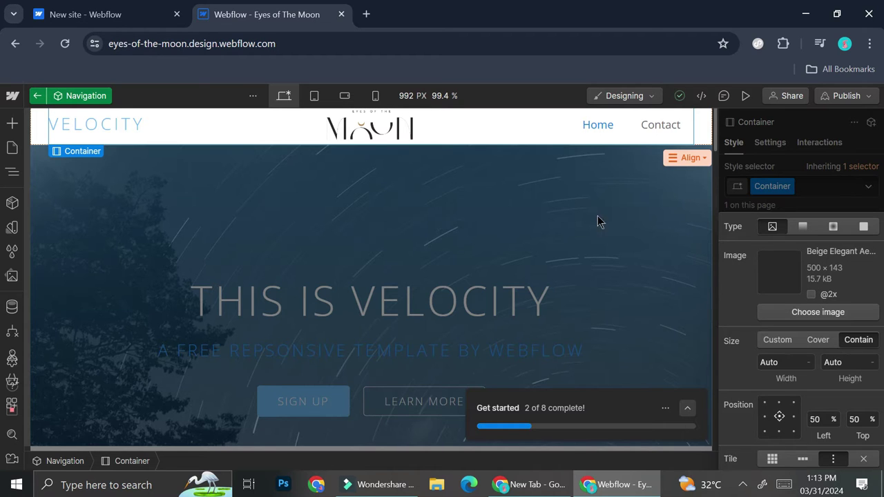
# Delete the VELOCITY brand text from the navbar
pyautogui.click(131, 124)
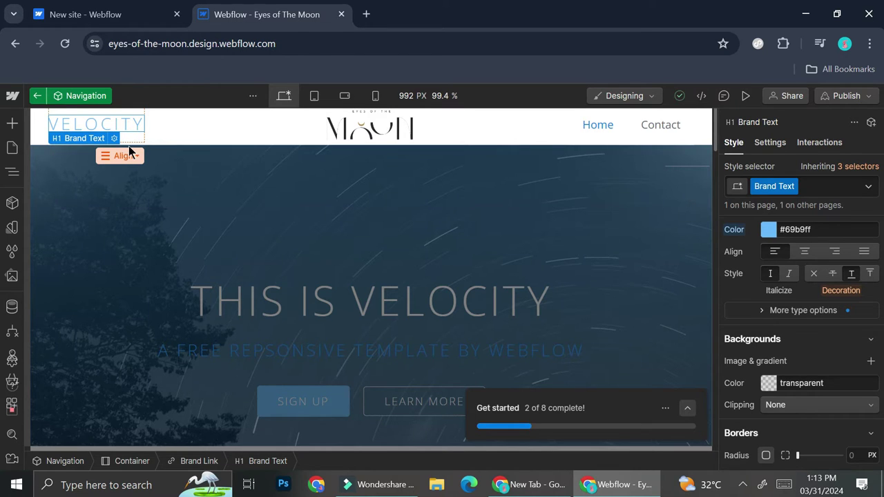
pyautogui.press('Delete')
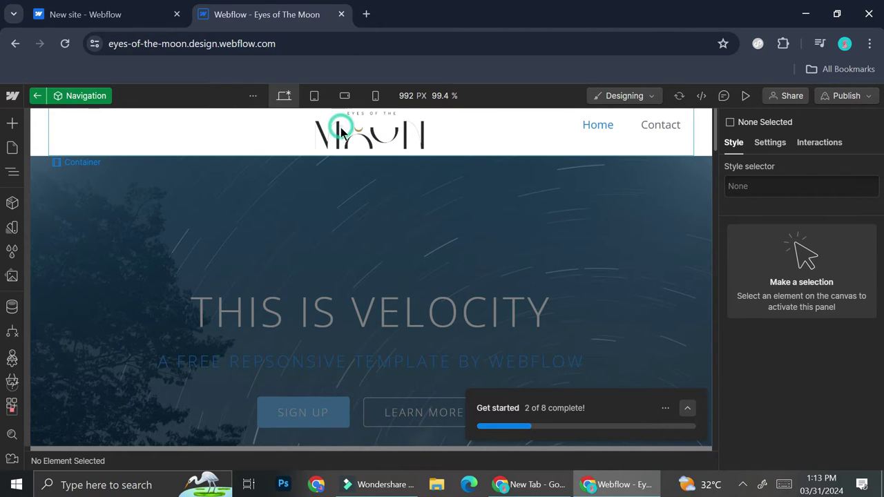
pyautogui.click(484, 131)
# Set the Home and Contact navigation links to the Exo font
pyautogui.click(598, 132)
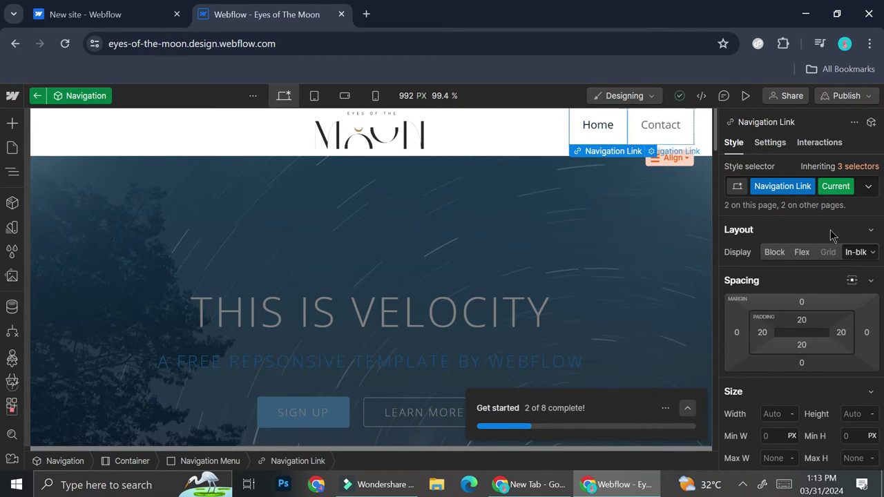
pyautogui.scroll(-3, 812, 275)
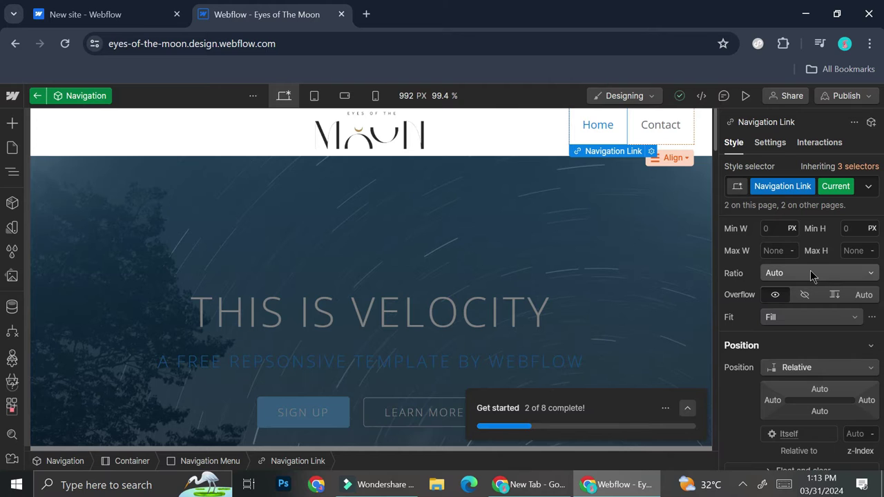
pyautogui.scroll(-3, 811, 275)
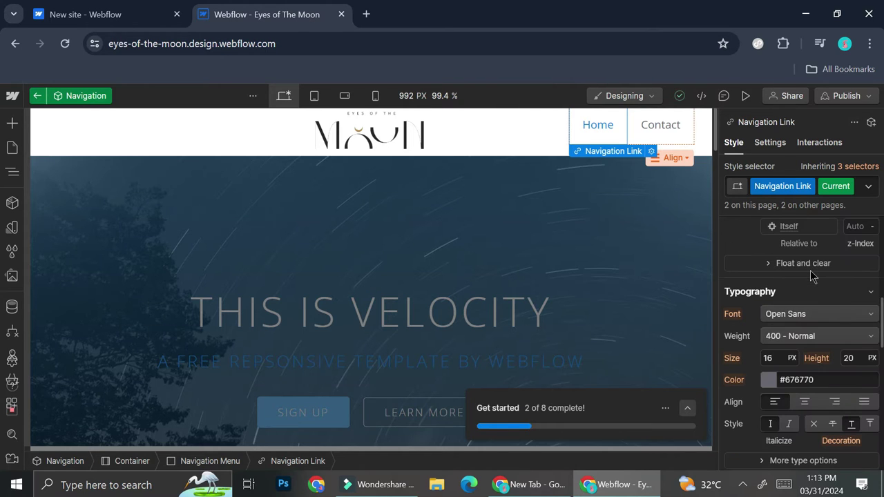
pyautogui.click(784, 314)
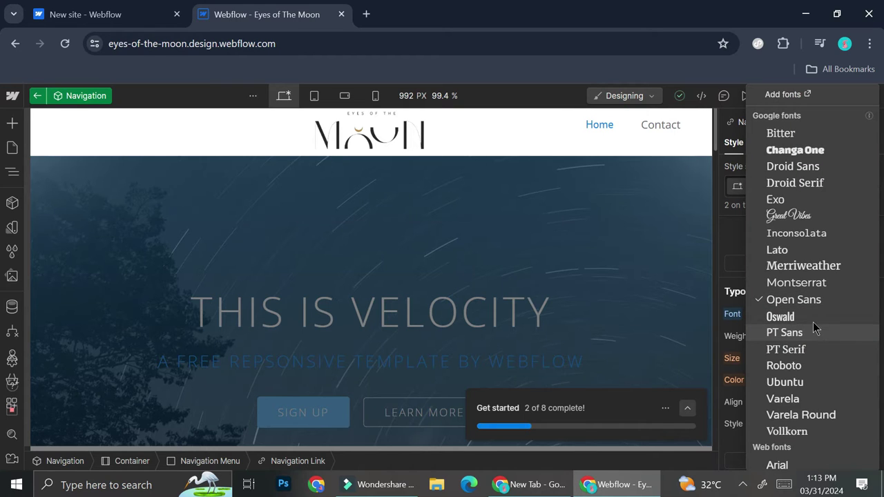
pyautogui.scroll(-2, 805, 295)
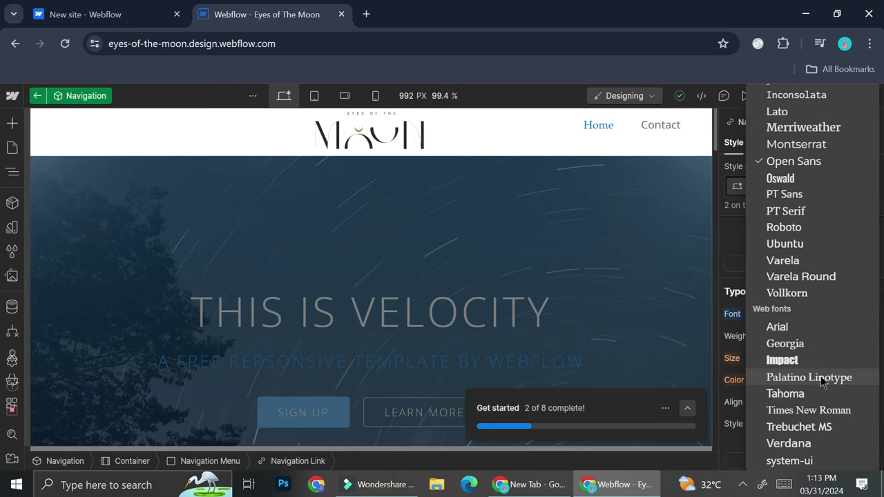
pyautogui.scroll(2, 786, 204)
pyautogui.click(784, 202)
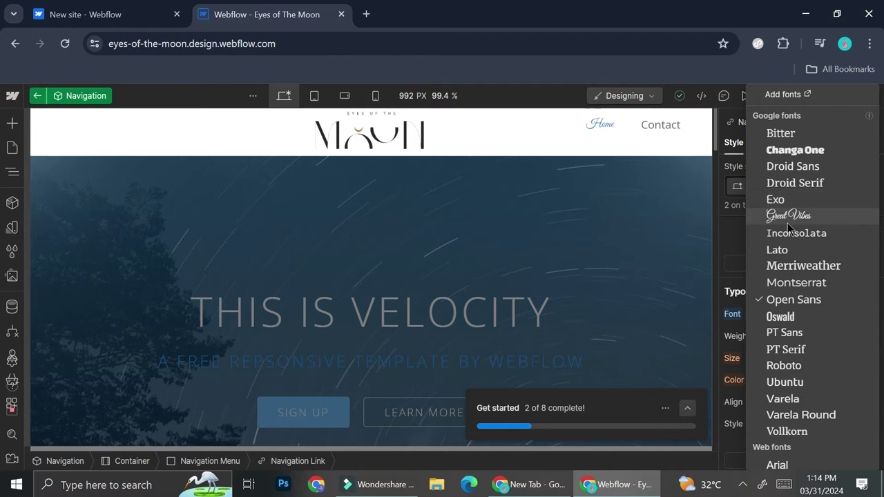
pyautogui.click(660, 125)
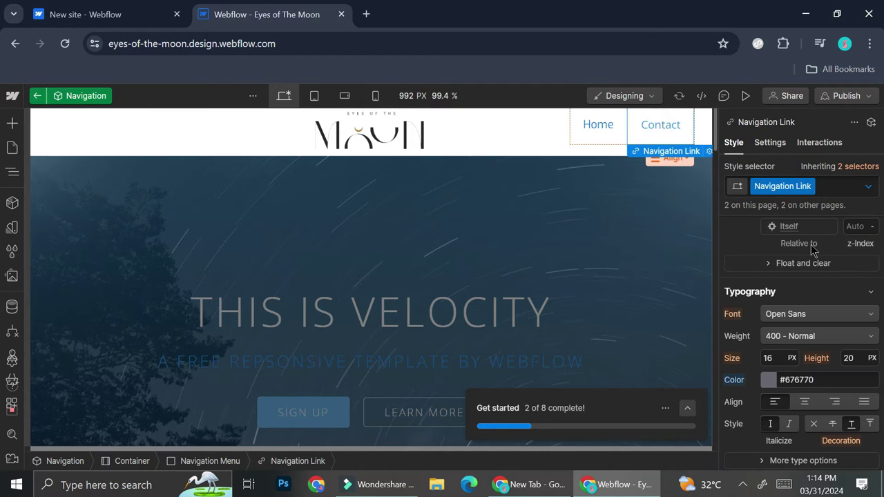
pyautogui.click(825, 315)
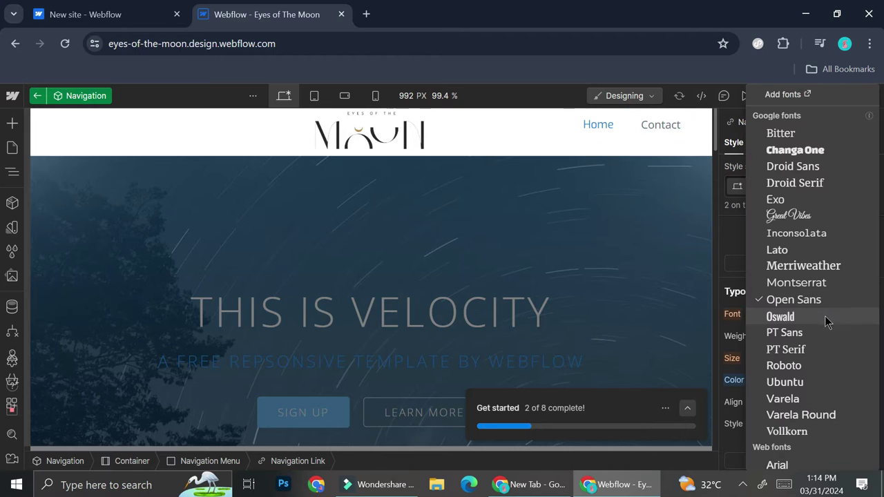
pyautogui.click(780, 201)
# Darken the navigation link text colour to #212135
pyautogui.click(600, 126)
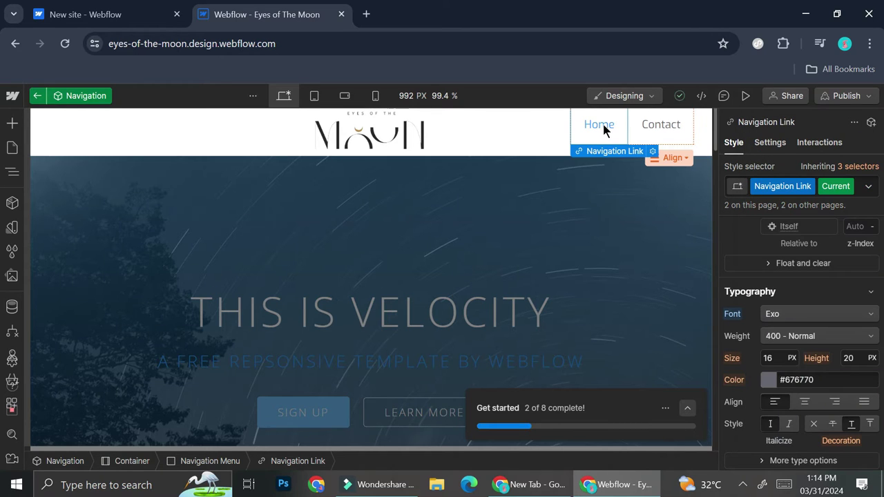
pyautogui.scroll(-1, 812, 379)
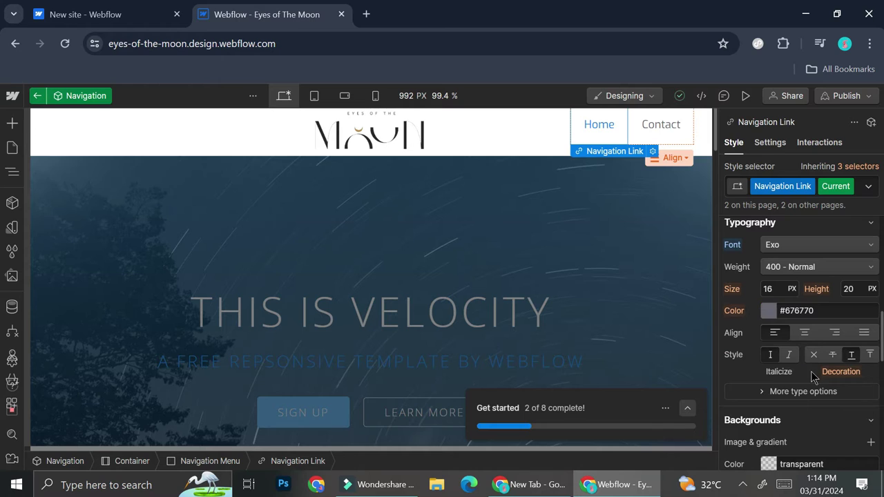
pyautogui.click(803, 312)
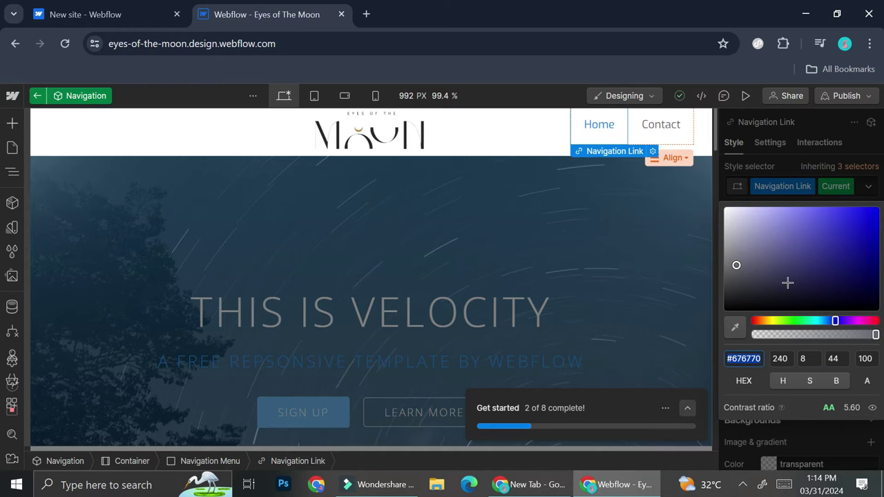
pyautogui.moveTo(785, 282)
pyautogui.mouseDown()
pyautogui.moveTo(786, 310)
pyautogui.moveTo(783, 290)
pyautogui.mouseUp()
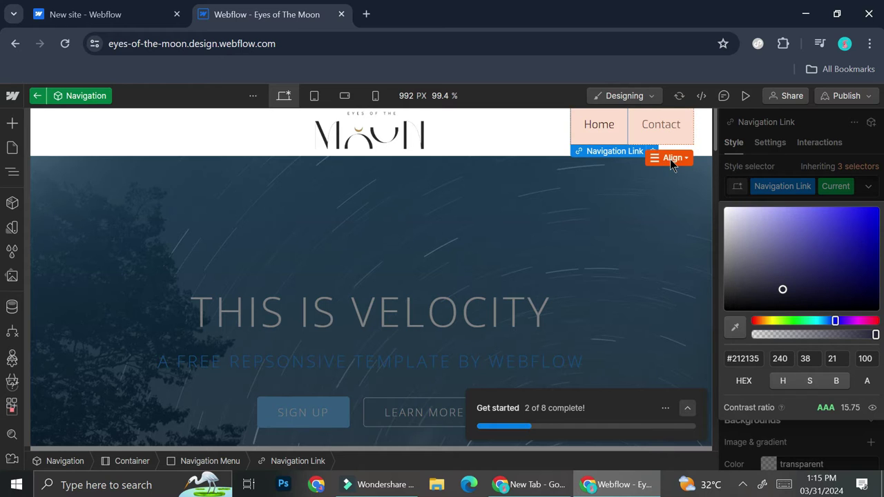
pyautogui.click(525, 147)
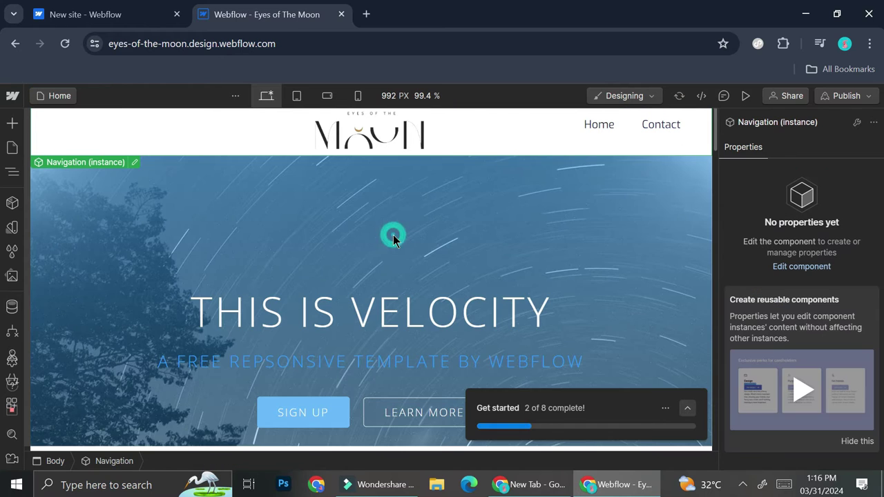
# Delete the THIS IS VELOCITY heading and hero subheading, leaving the Home.jpg background visible
pyautogui.click(391, 233)
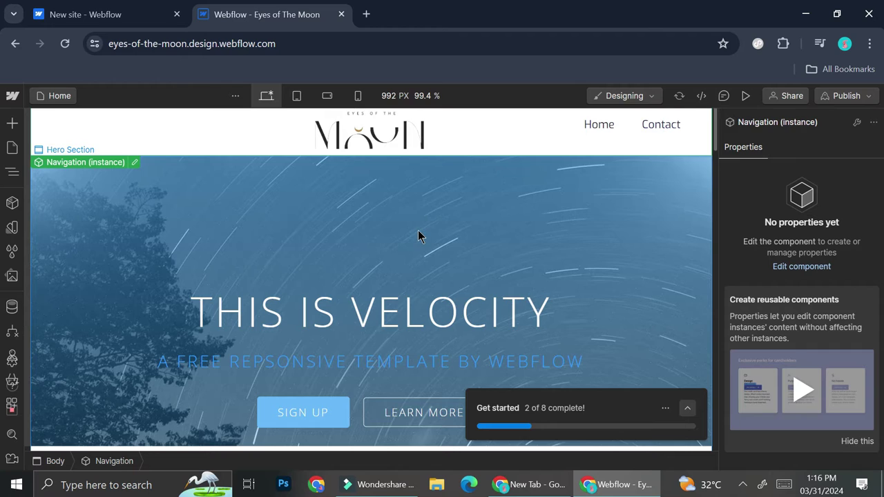
pyautogui.scroll(-1, 418, 235)
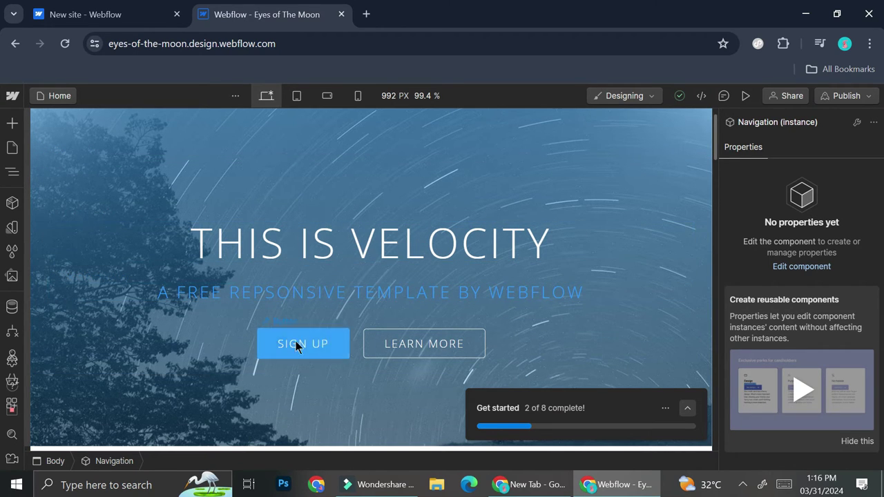
pyautogui.click(418, 257)
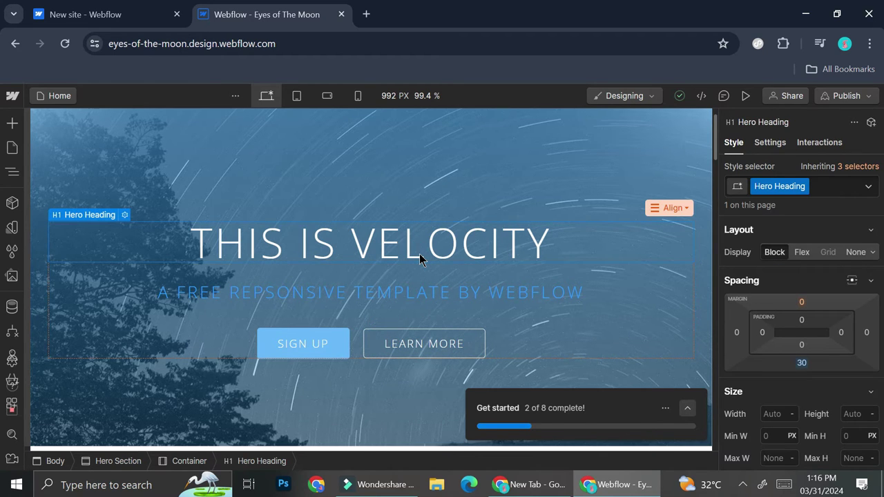
pyautogui.press('Delete')
pyautogui.click(427, 237)
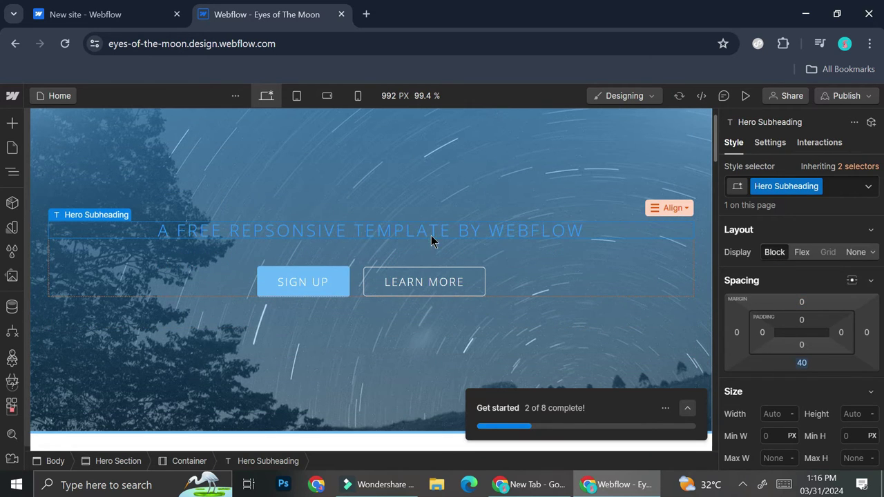
pyautogui.press('Delete')
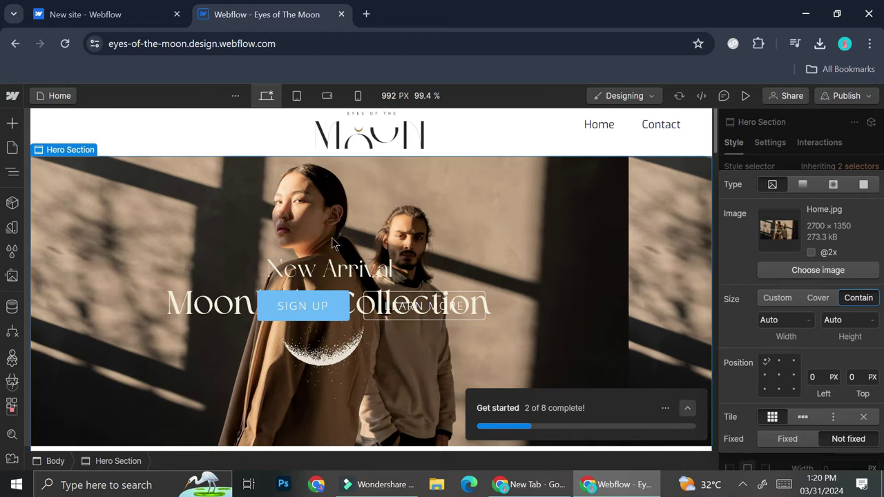
pyautogui.scroll(-2, 424, 270)
pyautogui.scroll(2, 424, 271)
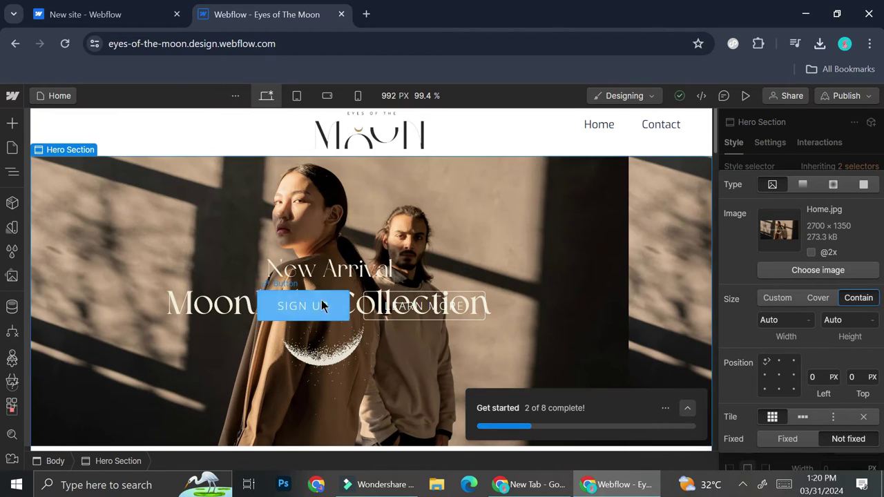
# Position the hero button row Relative with a -122 px offset below the Moonlight Collection artwork
pyautogui.click(556, 308)
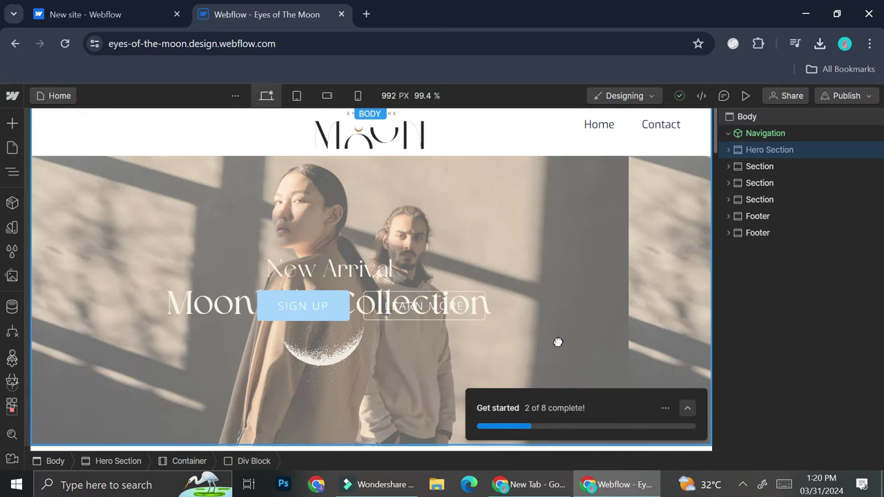
pyautogui.scroll(-1, 549, 271)
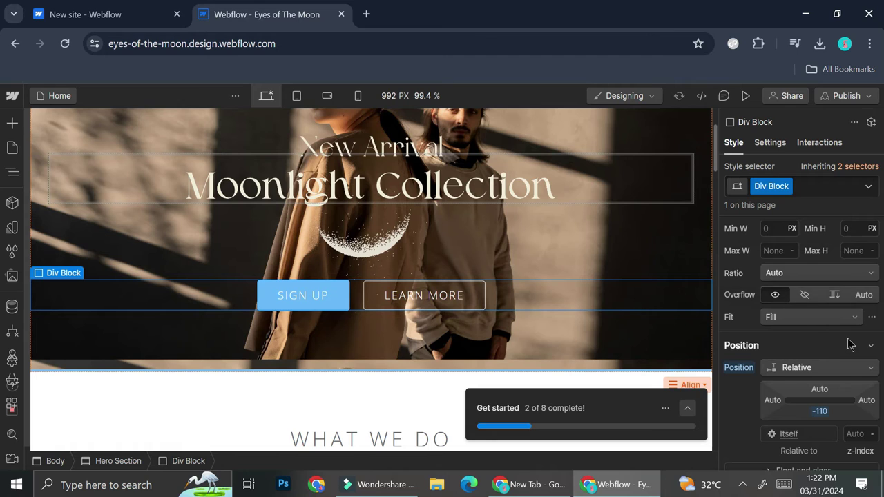
pyautogui.scroll(3, 849, 345)
pyautogui.scroll(-4, 791, 259)
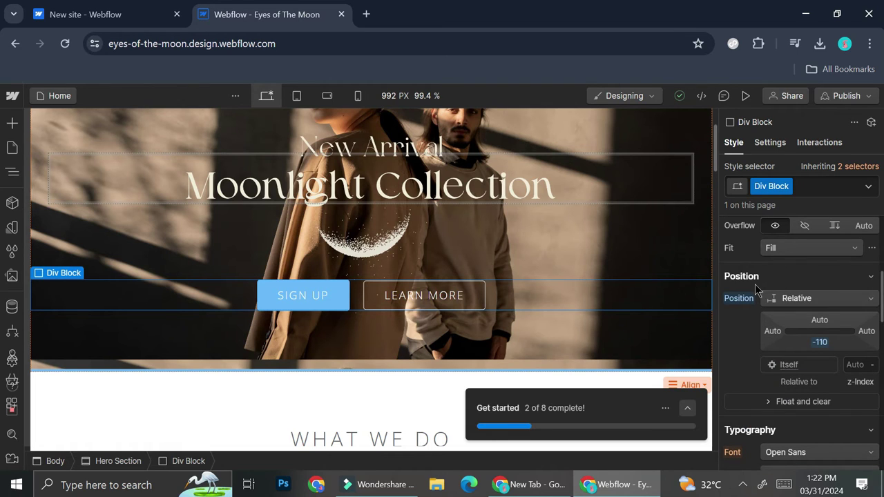
pyautogui.click(820, 342)
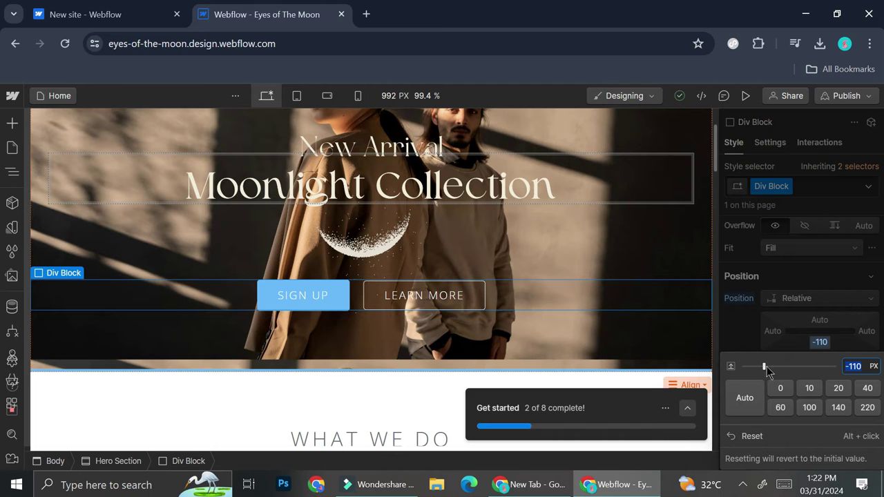
pyautogui.moveTo(764, 367)
pyautogui.mouseDown()
pyautogui.moveTo(828, 367)
pyautogui.moveTo(761, 381)
pyautogui.mouseUp()
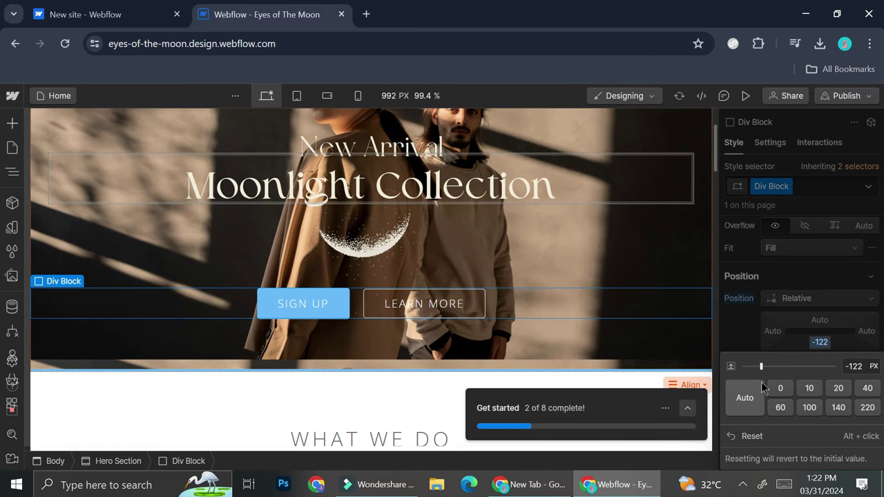
pyautogui.click(750, 347)
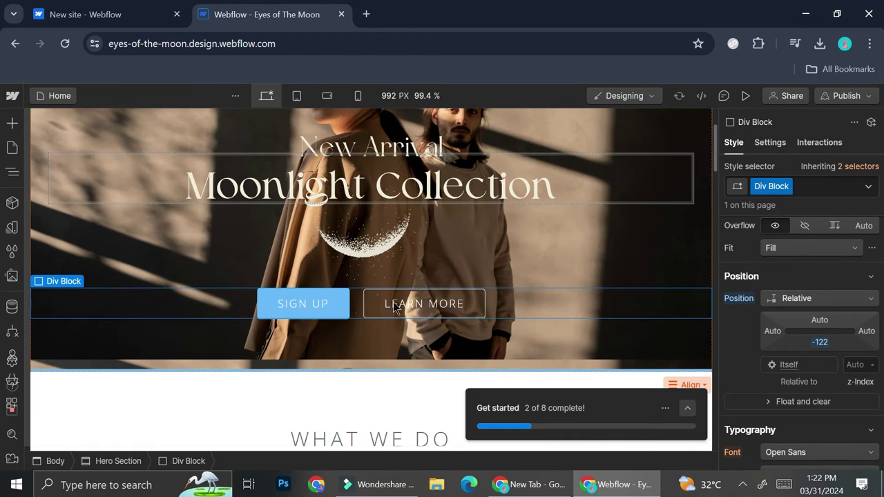
pyautogui.click(290, 306)
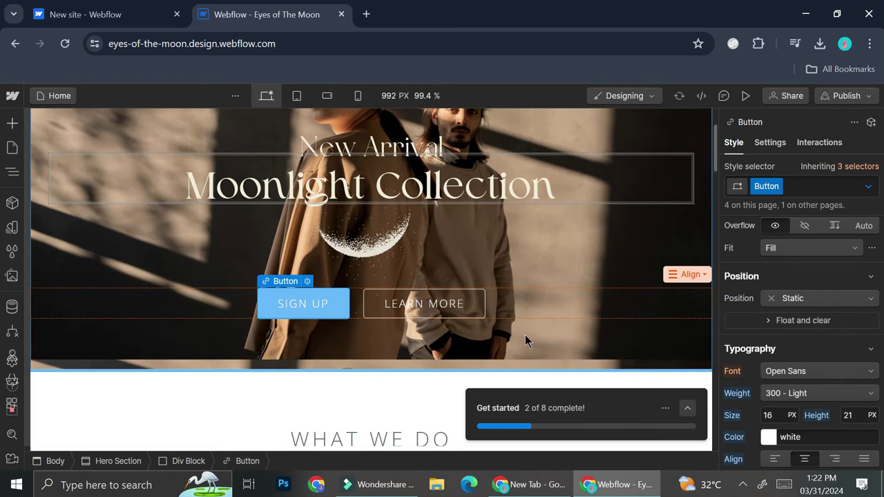
pyautogui.rightClick(312, 308)
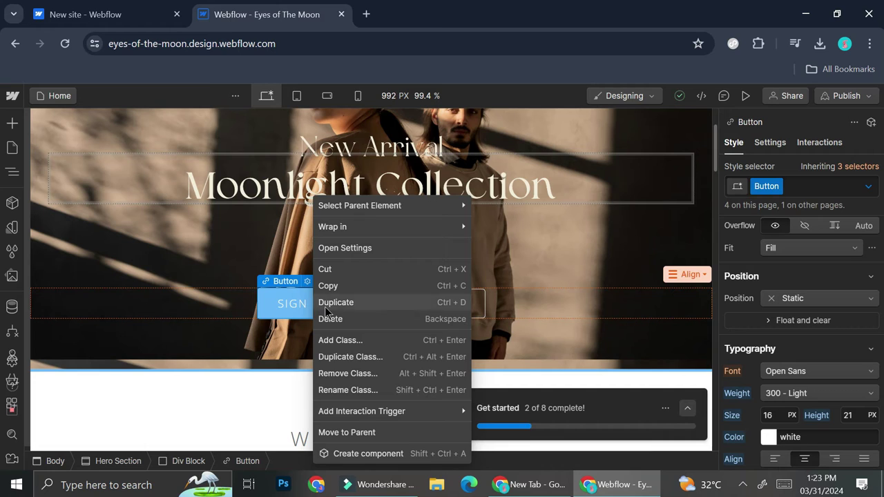
pyautogui.click(334, 319)
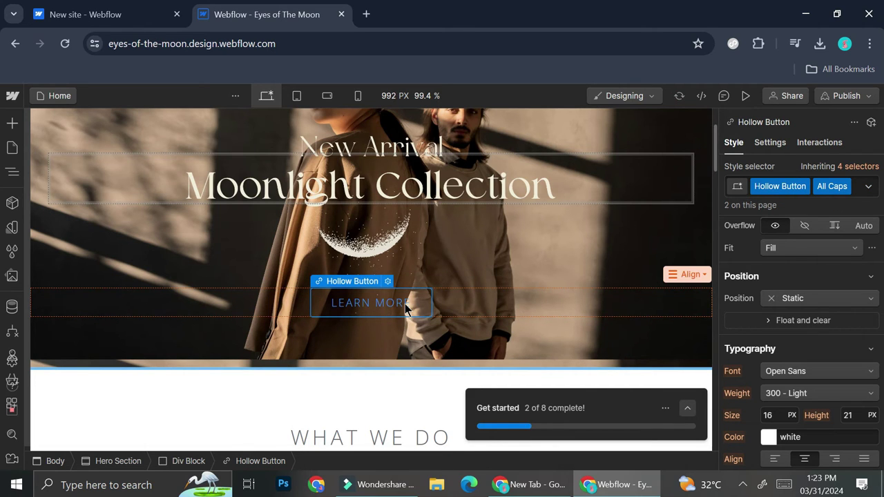
pyautogui.click(398, 308)
pyautogui.click(352, 283)
pyautogui.click(352, 253)
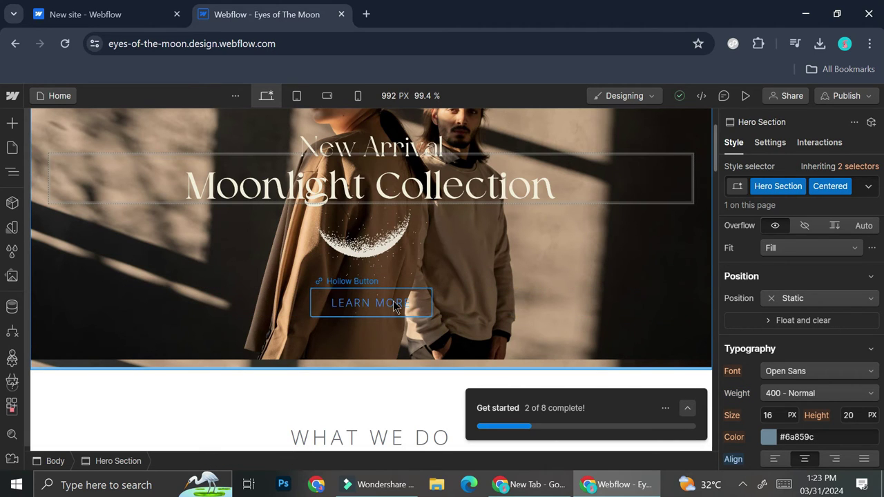
pyautogui.click(373, 303)
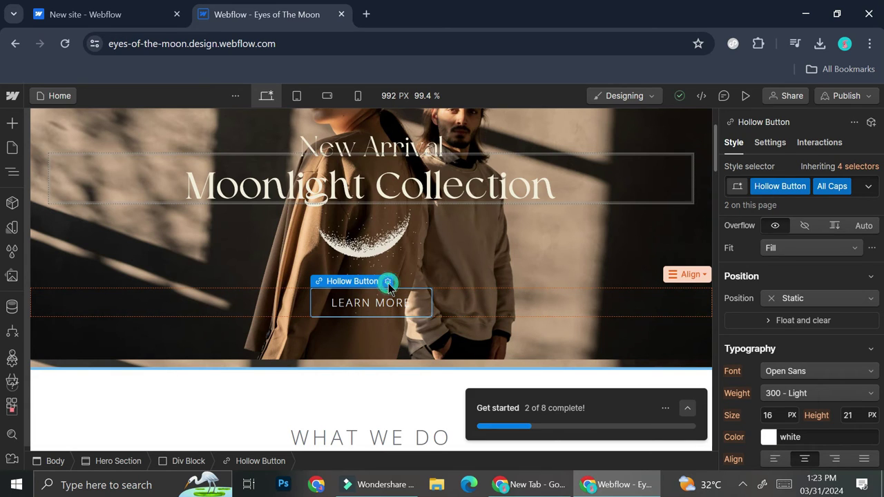
pyautogui.click(388, 281)
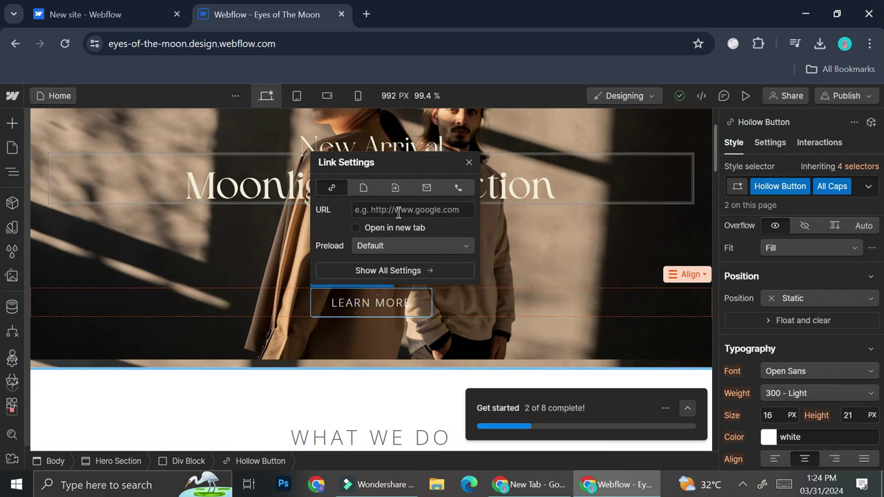
pyautogui.click(404, 187)
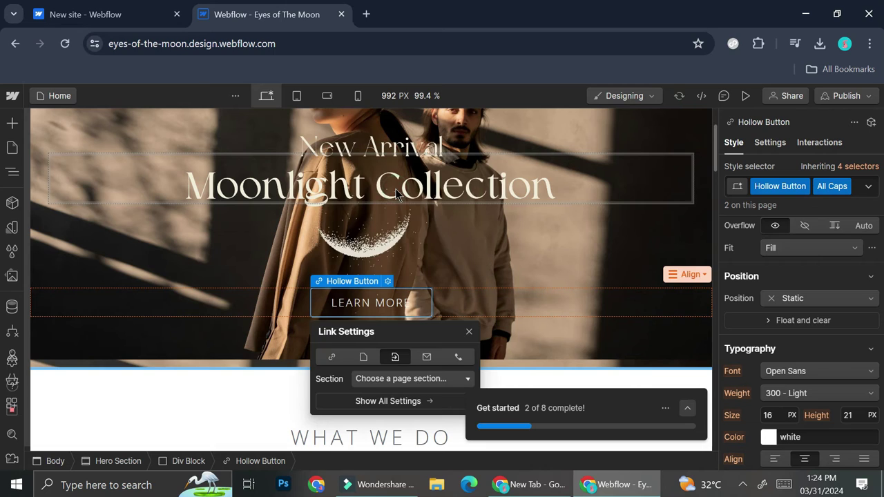
pyautogui.click(420, 384)
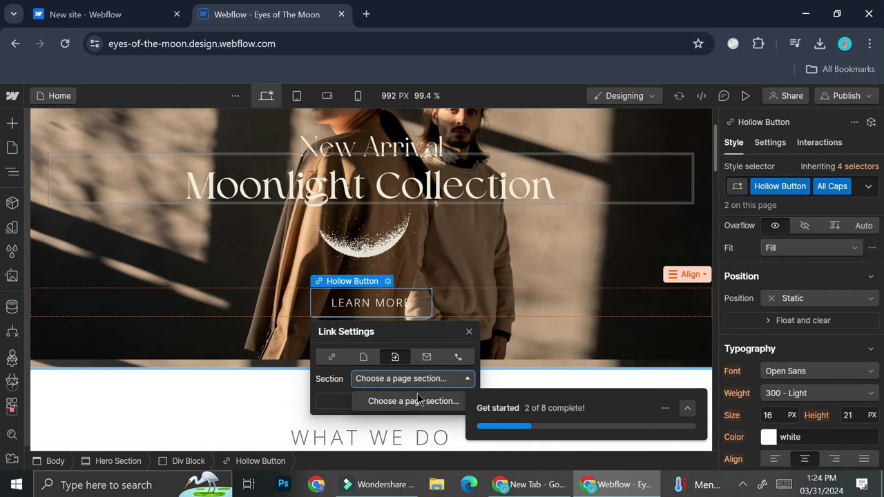
pyautogui.click(353, 384)
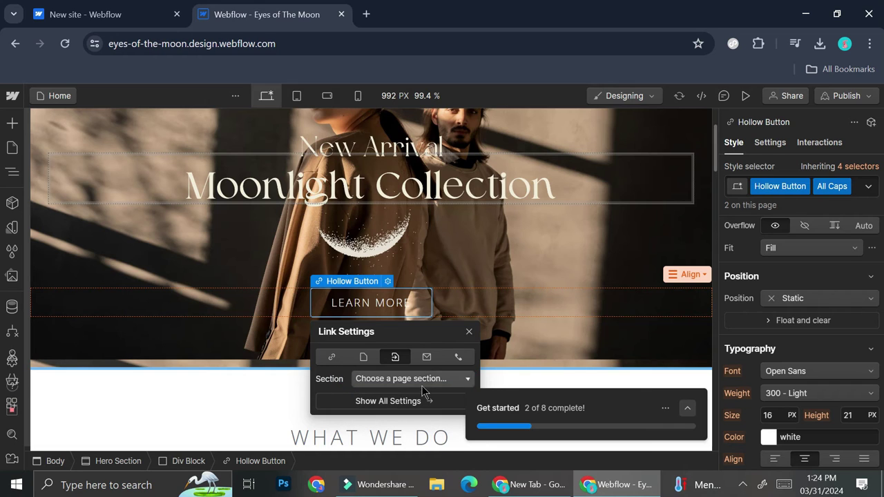
pyautogui.click(469, 332)
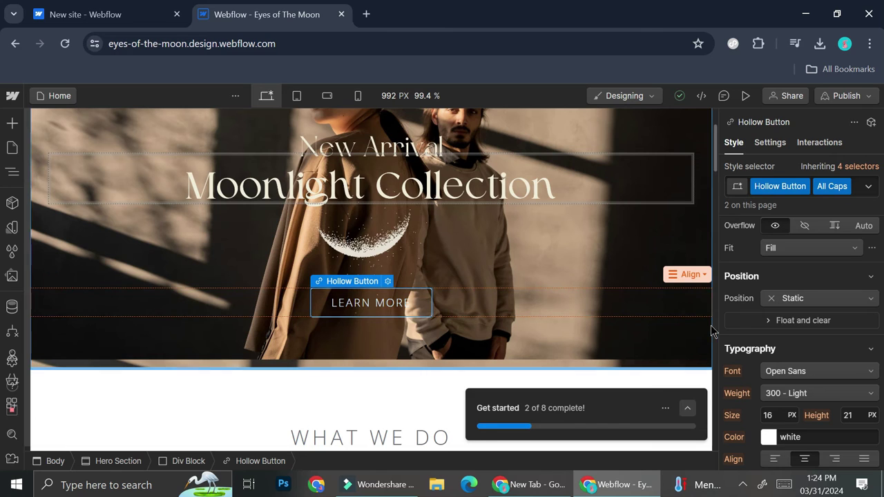
# Set the LEARN MORE button's font to Exo
pyautogui.click(807, 371)
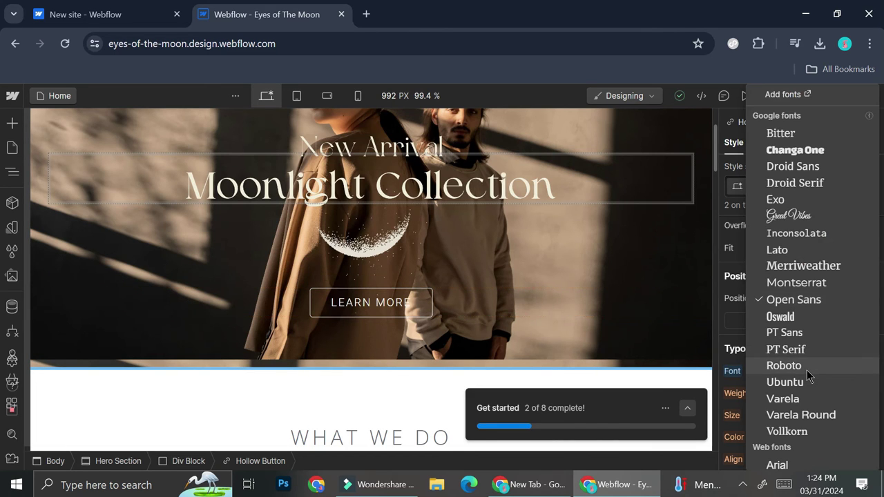
pyautogui.click(773, 197)
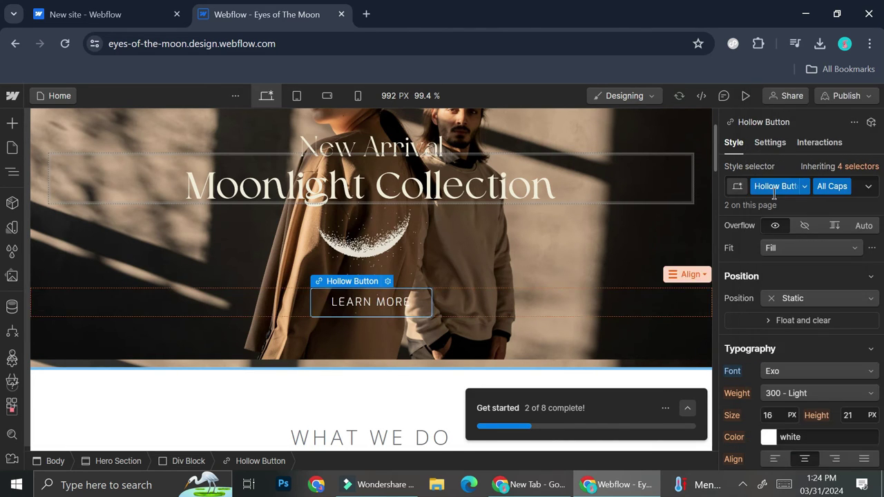
pyautogui.scroll(-1, 797, 294)
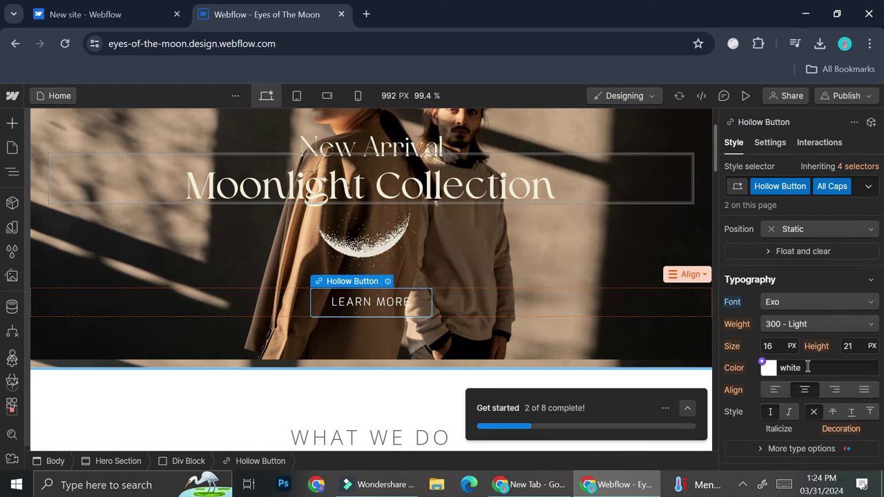
# Keep the button text colour white and select the What We Do section below
pyautogui.click(807, 367)
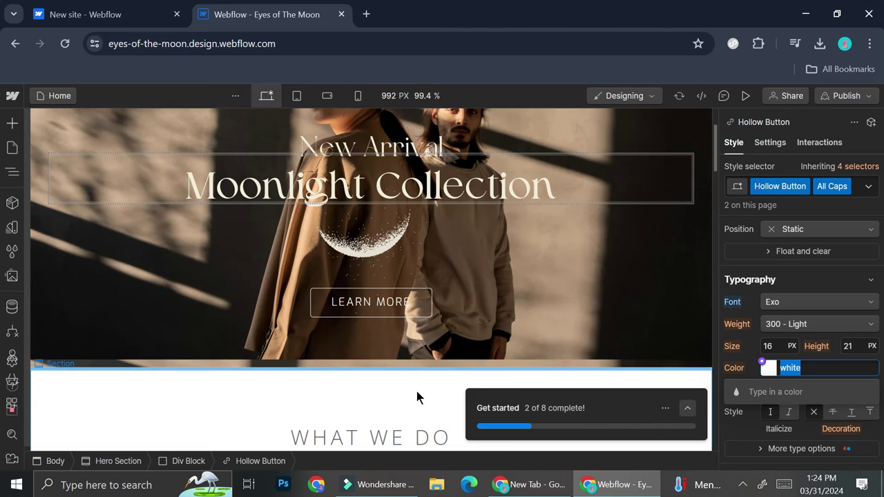
pyautogui.click(420, 355)
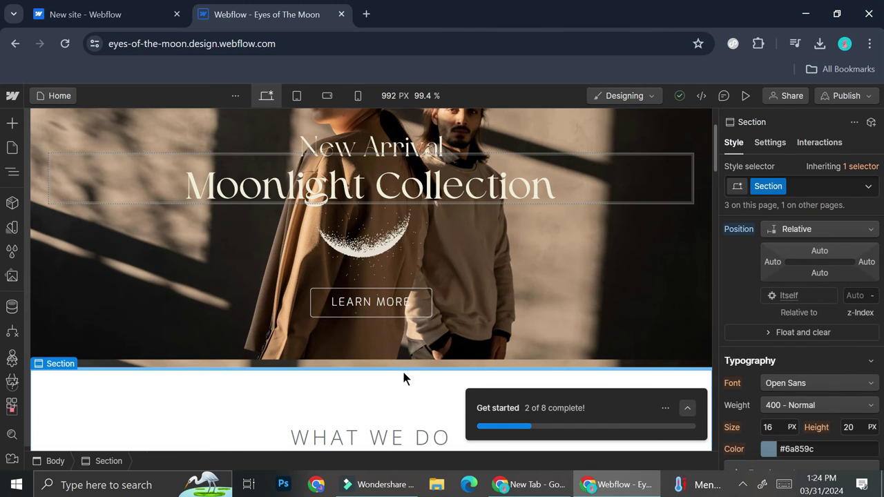
pyautogui.click(402, 372)
pyautogui.scroll(-5, 444, 197)
pyautogui.scroll(1, 414, 214)
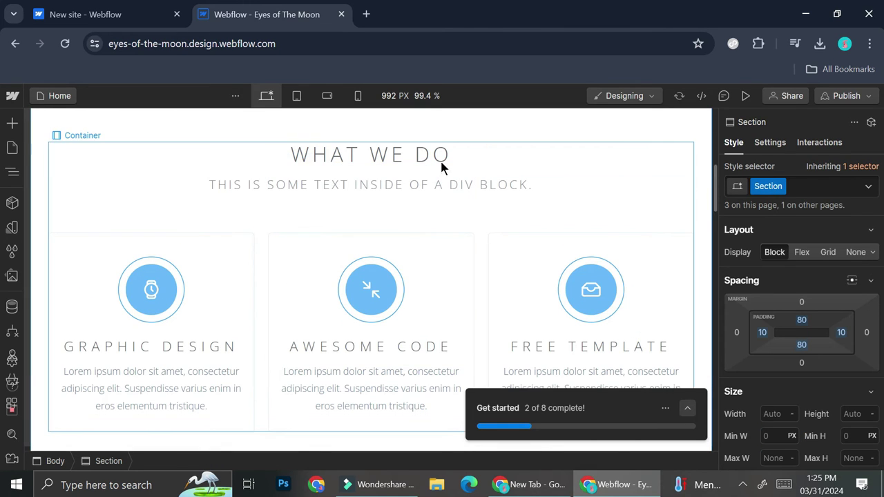
# Check the first card icon's image settings, then retitle the WHAT WE DO heading OUR KEY POINTS
pyautogui.click(175, 312)
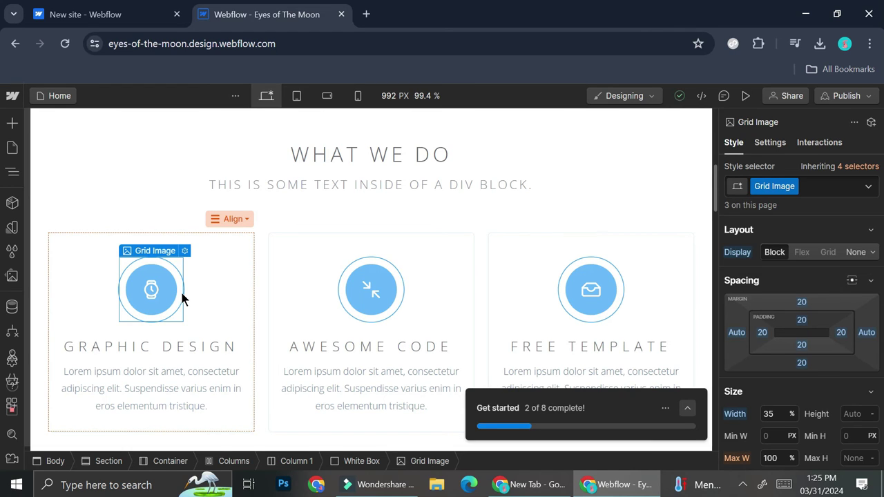
pyautogui.doubleClick(150, 289)
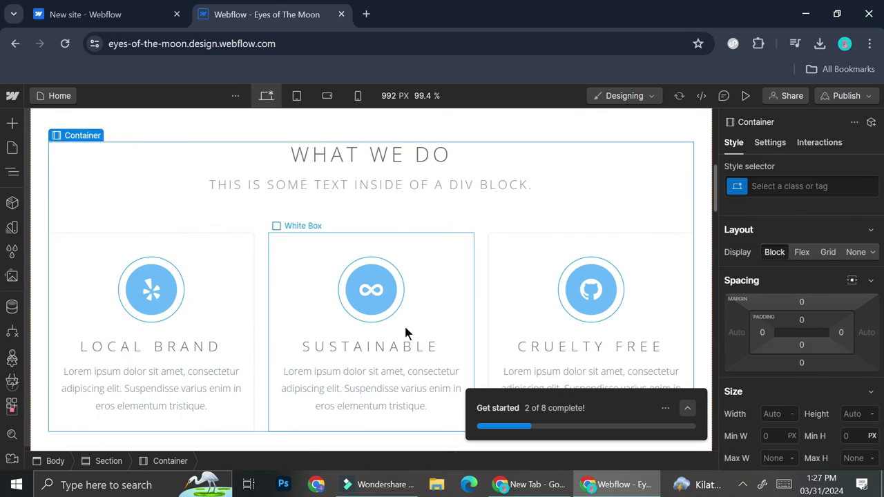
pyautogui.doubleClick(333, 157)
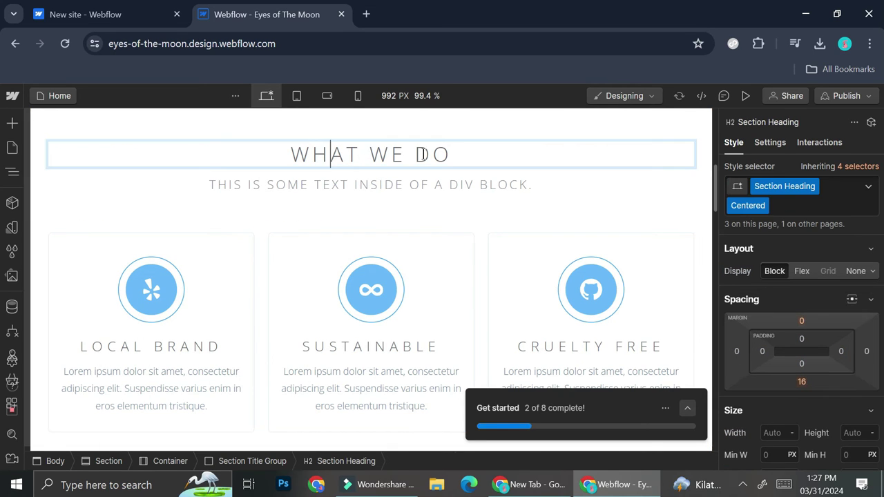
pyautogui.doubleClick(442, 153)
pyautogui.moveTo(390, 157); pyautogui.dragTo(292, 152)
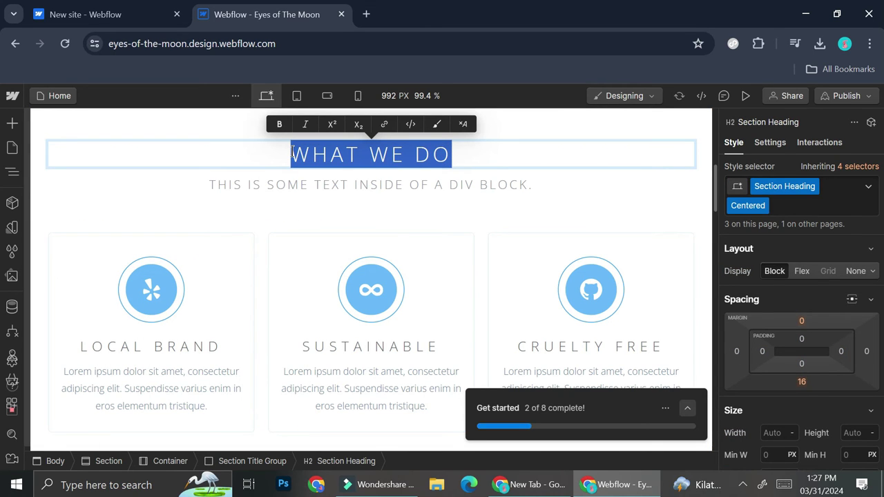
pyautogui.write('OUR KEY ')
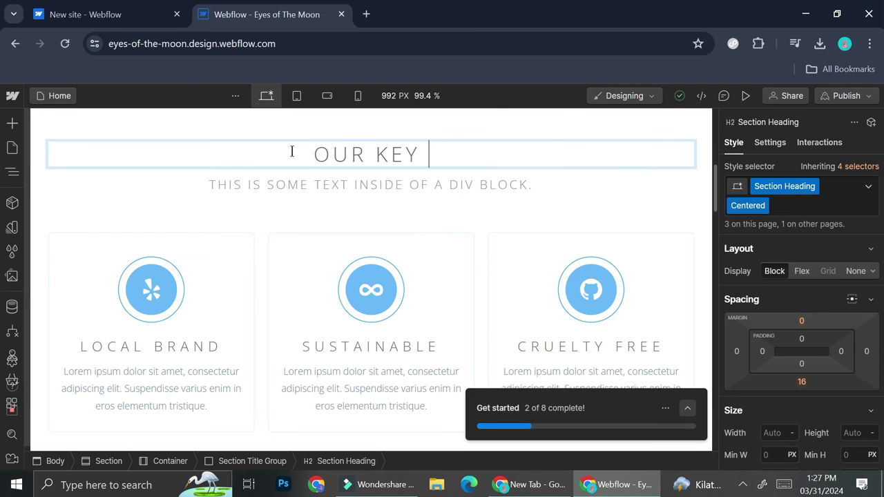
pyautogui.write('POINTS')
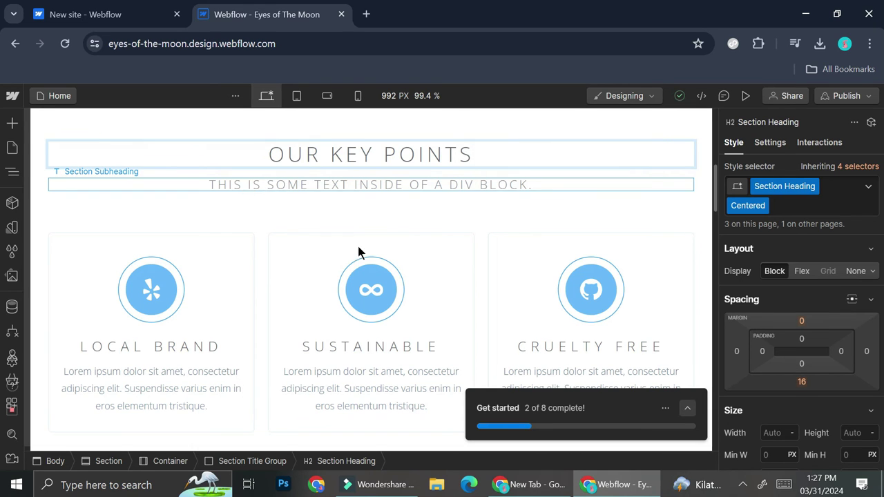
pyautogui.scroll(-2, 448, 288)
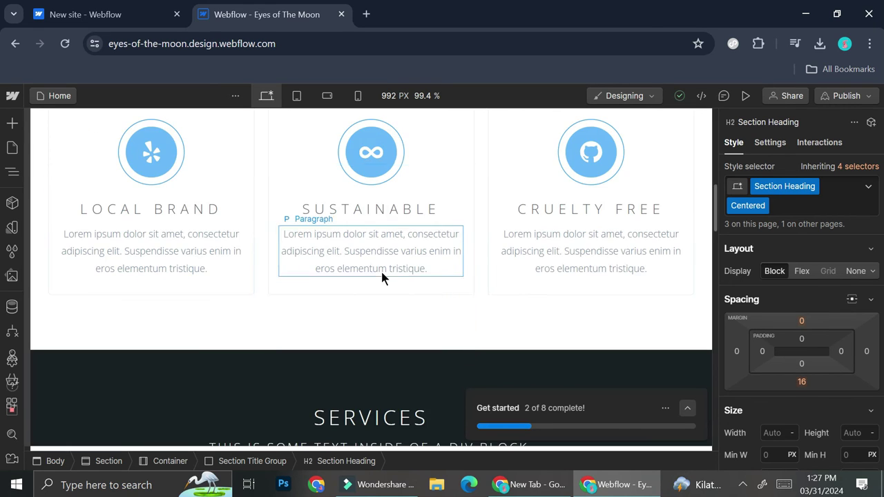
pyautogui.scroll(2, 190, 315)
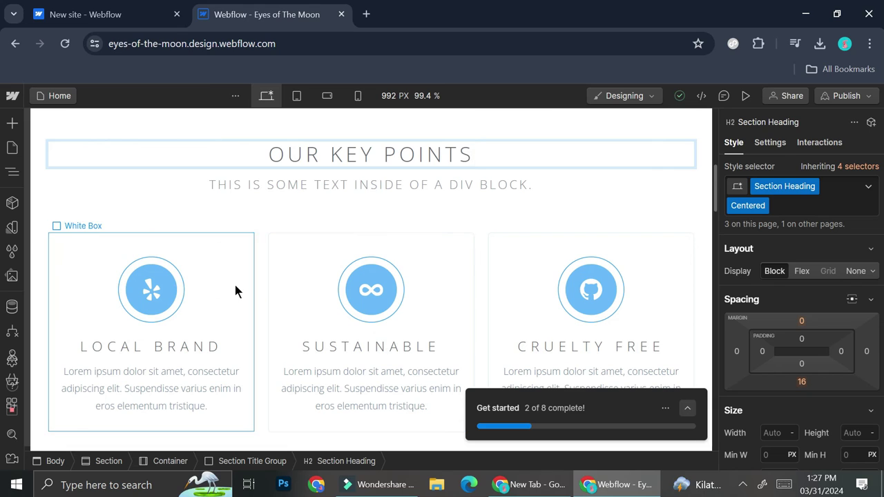
pyautogui.press('Escape')
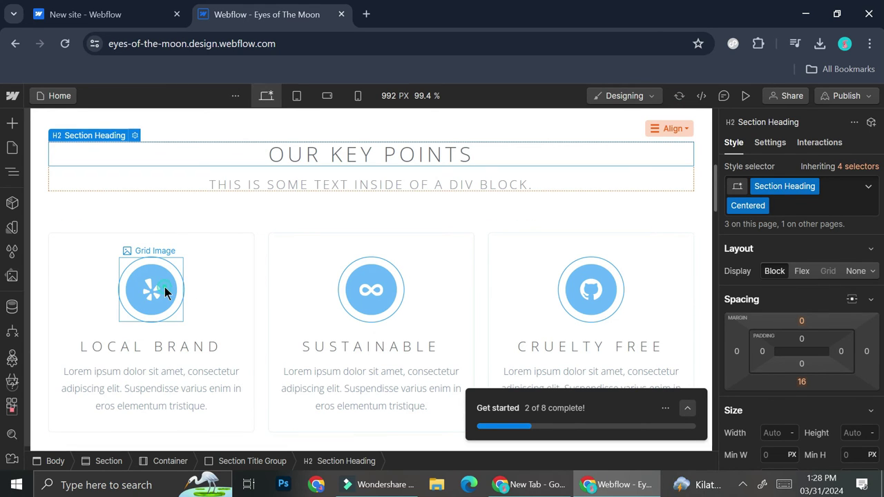
# View and close the Local Brand card icon's image settings
pyautogui.doubleClick(164, 287)
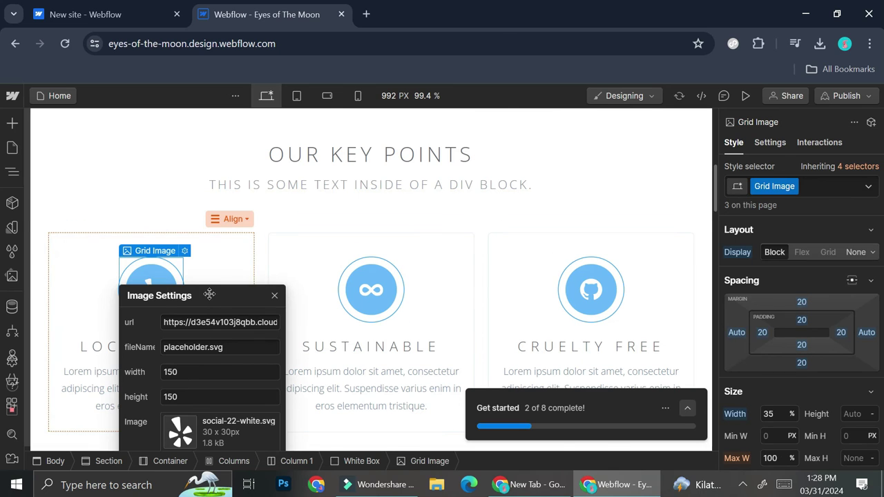
pyautogui.click(357, 221)
pyautogui.scroll(2, 358, 234)
# Select the SERVICES heading text and start retyping it as CATALOGUE
pyautogui.scroll(-2, 357, 270)
pyautogui.scroll(2, 357, 234)
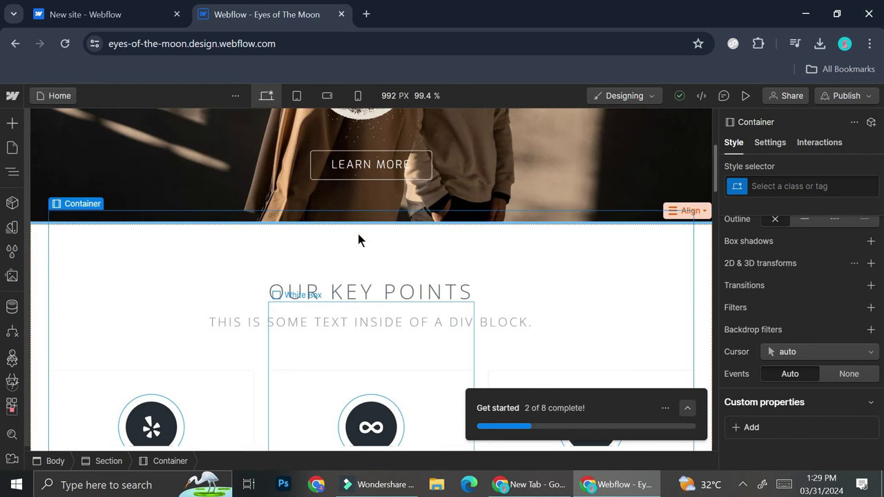
pyautogui.scroll(-8, 358, 230)
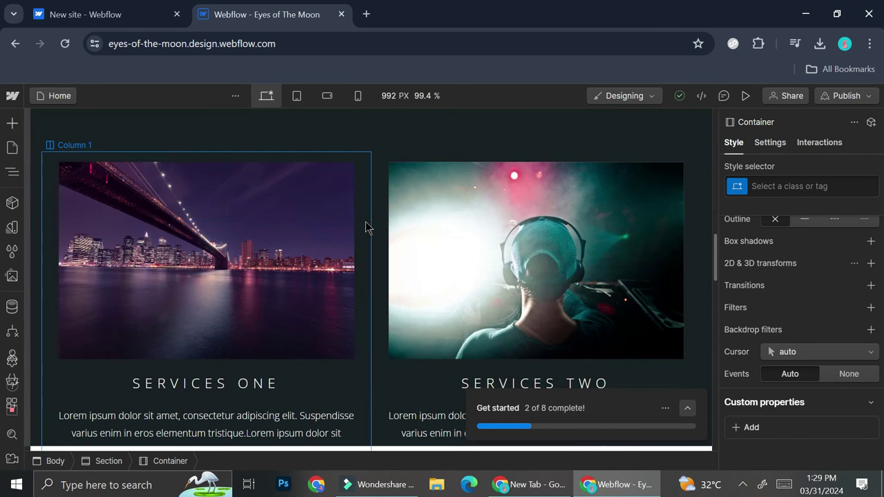
pyautogui.scroll(2, 338, 204)
pyautogui.click(399, 212)
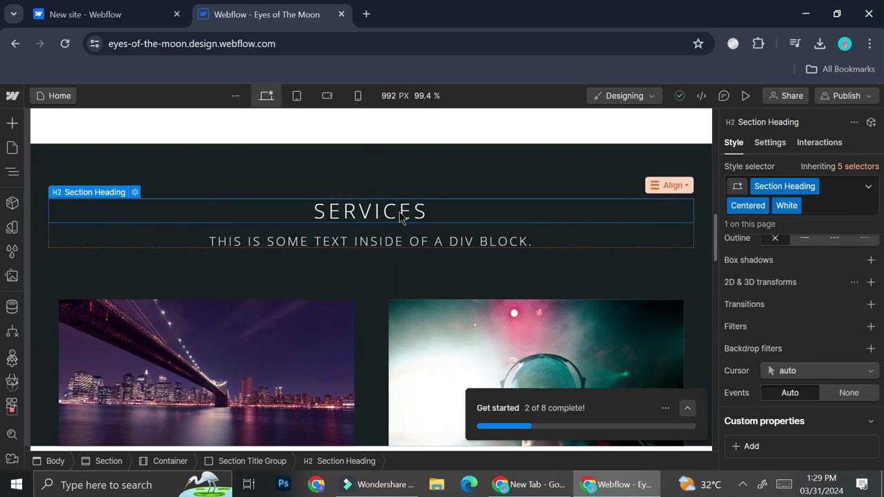
pyautogui.doubleClick(399, 212)
pyautogui.moveTo(426, 212); pyautogui.dragTo(319, 212)
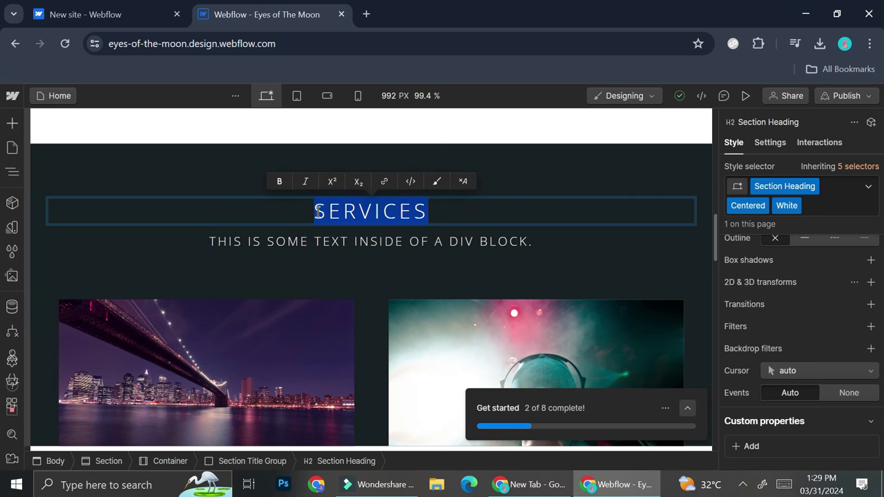
pyautogui.write('C')
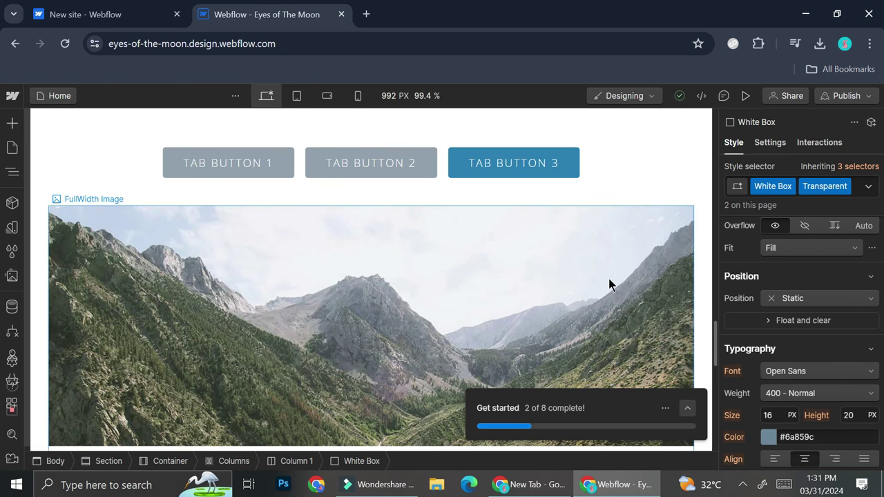
pyautogui.scroll(3, 608, 273)
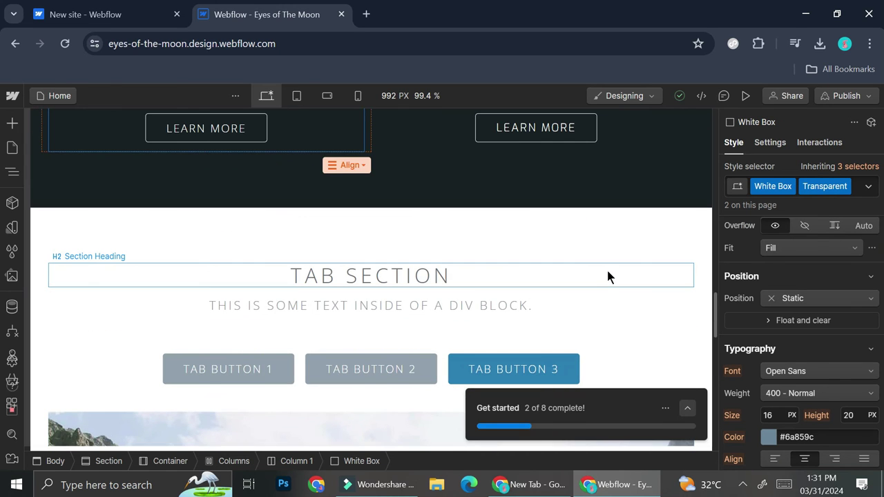
pyautogui.scroll(4, 571, 255)
pyautogui.scroll(15, 569, 256)
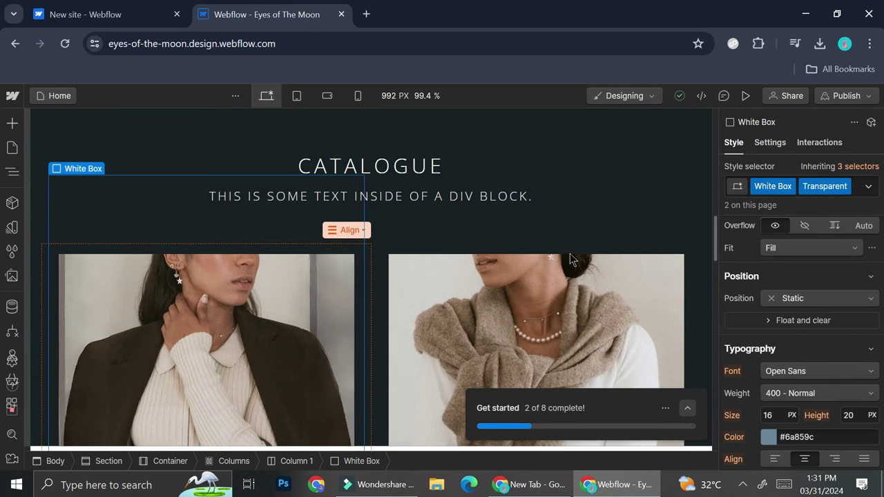
pyautogui.scroll(-15, 543, 245)
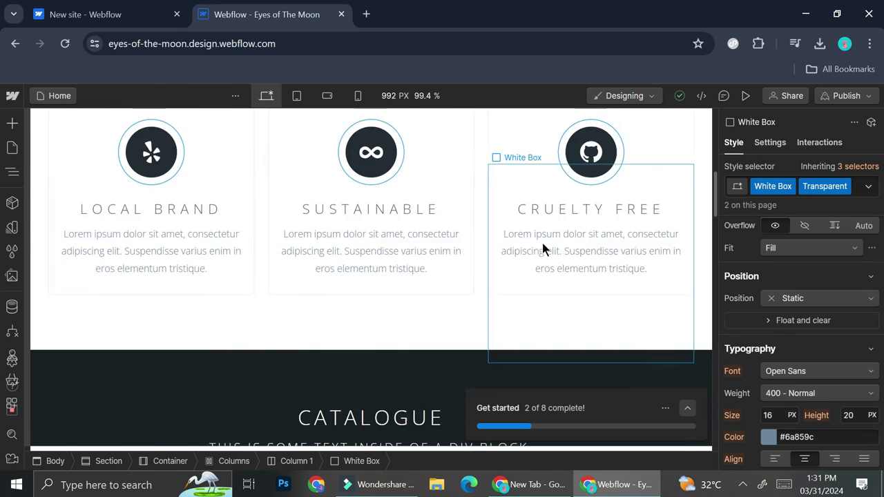
pyautogui.scroll(-1, 522, 242)
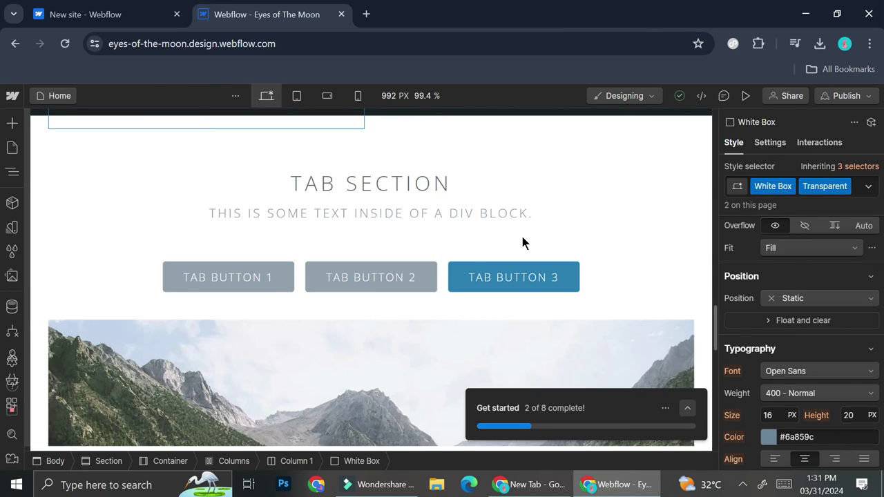
# Delete the TAB SECTION heading, subtitle and all tab buttons and panes
pyautogui.click(377, 190)
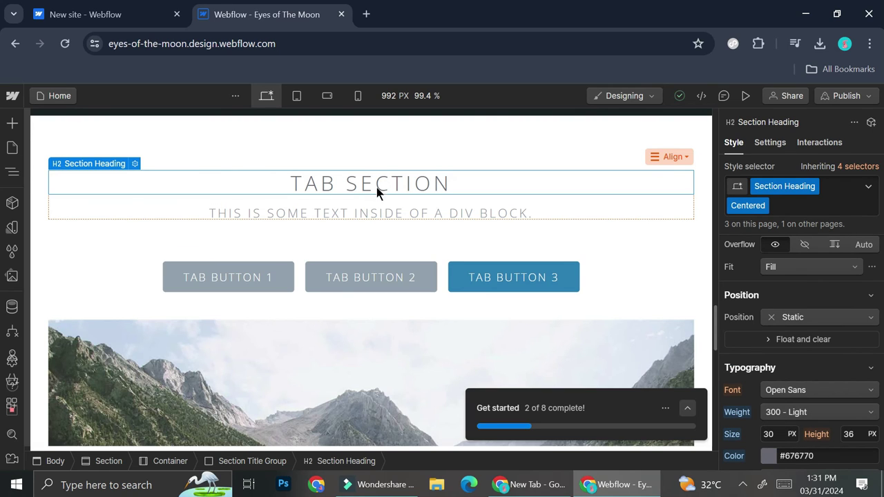
pyautogui.press('Delete')
pyautogui.click(261, 270)
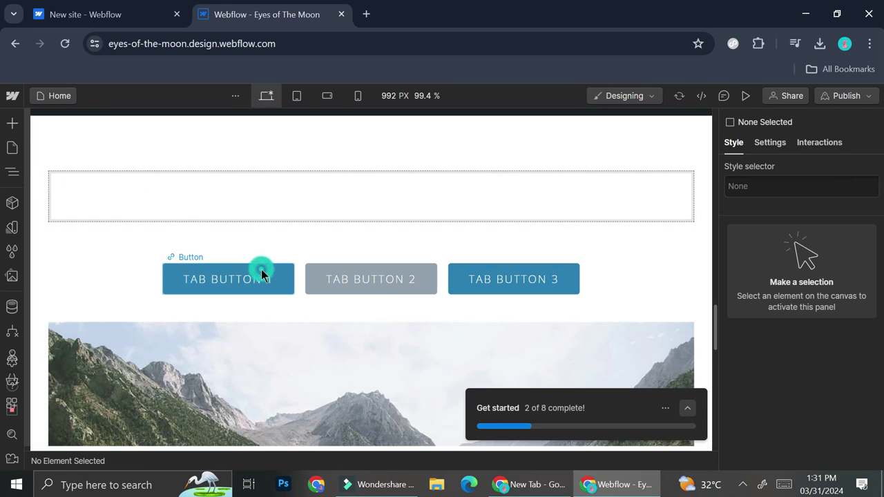
pyautogui.press('Delete')
pyautogui.click(343, 282)
pyautogui.press('Delete')
pyautogui.click(419, 279)
pyautogui.press('Delete')
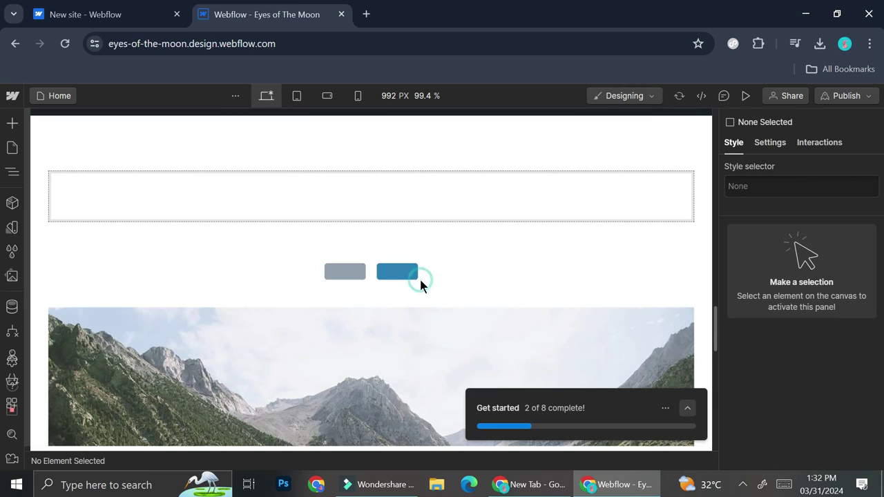
pyautogui.click(409, 273)
pyautogui.press('Delete')
pyautogui.click(351, 271)
pyautogui.press('Delete')
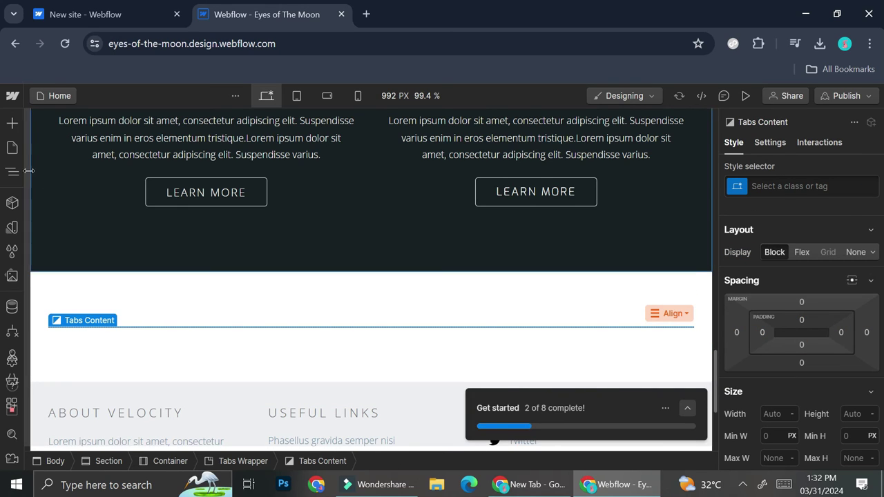
# Bring up the Add elements panel and scroll through the available elements
pyautogui.press('a')
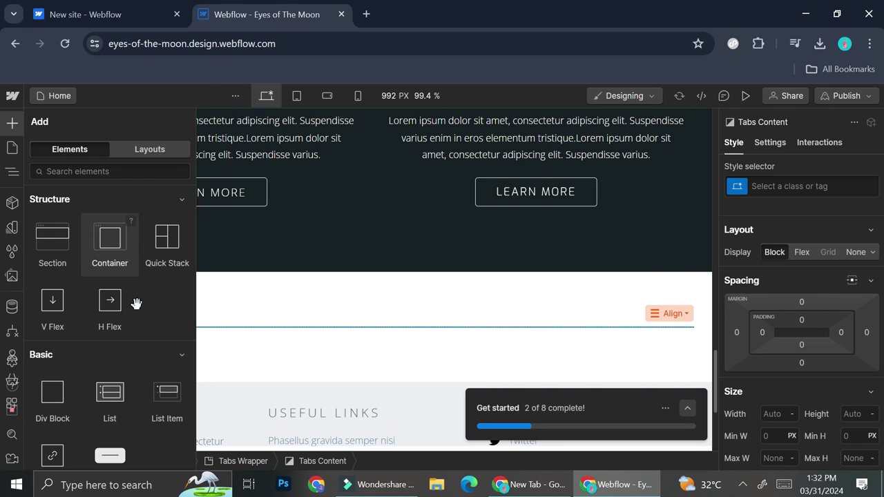
pyautogui.scroll(-2, 111, 301)
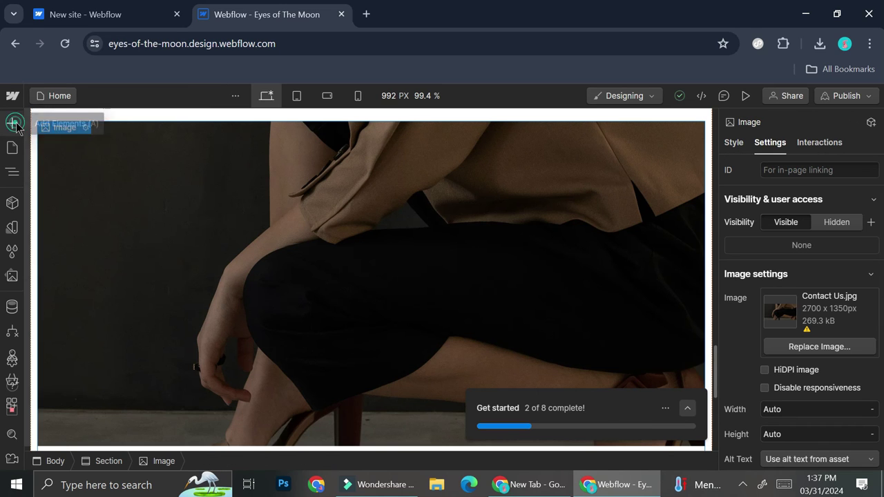
pyautogui.click(14, 123)
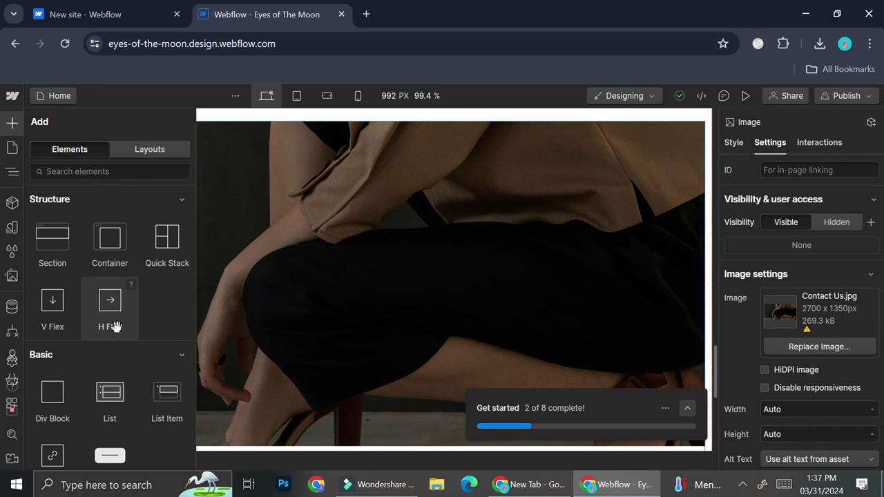
pyautogui.scroll(-1, 115, 326)
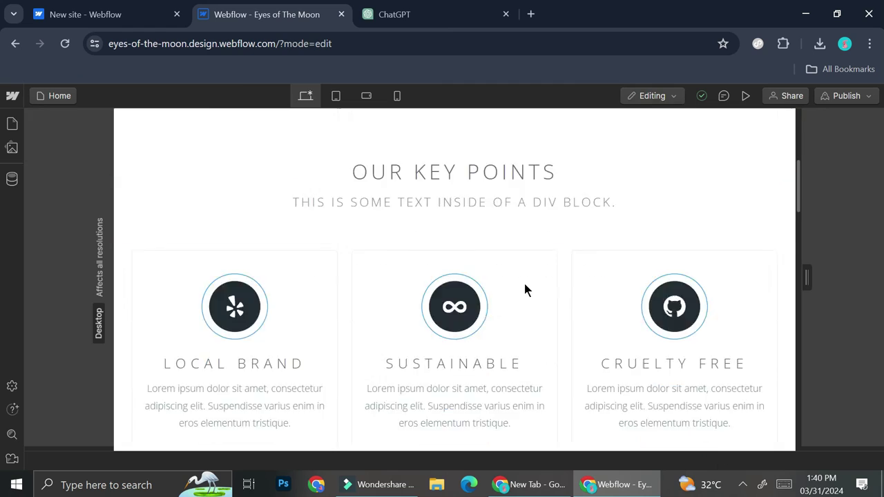
pyautogui.scroll(-10, 524, 282)
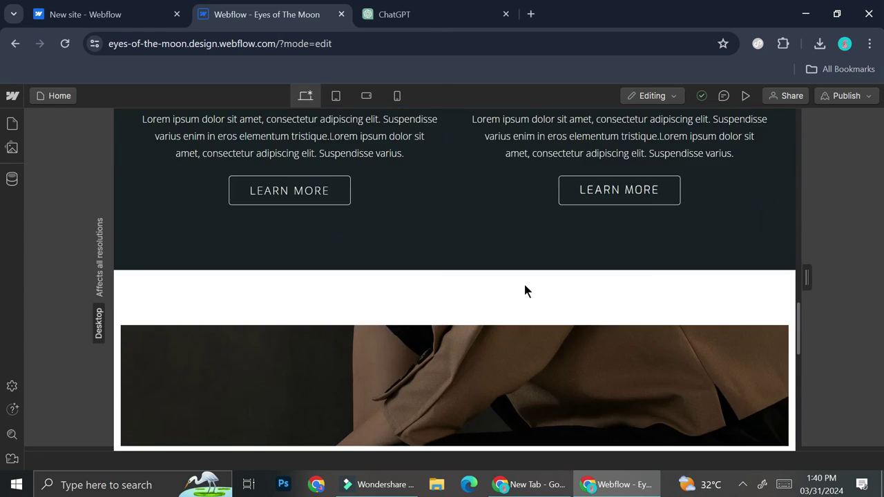
# Scroll the canvas up and down to review the photo banner section
pyautogui.scroll(-6, 524, 286)
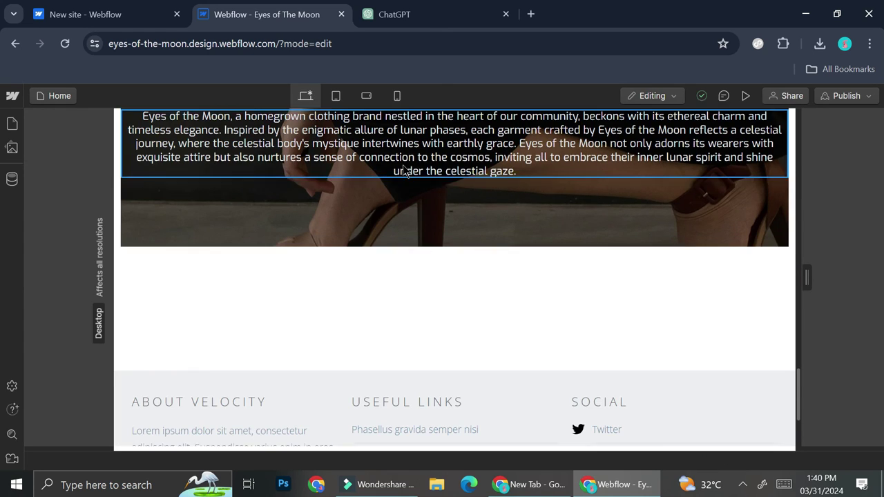
pyautogui.scroll(2, 405, 243)
pyautogui.scroll(2, 372, 224)
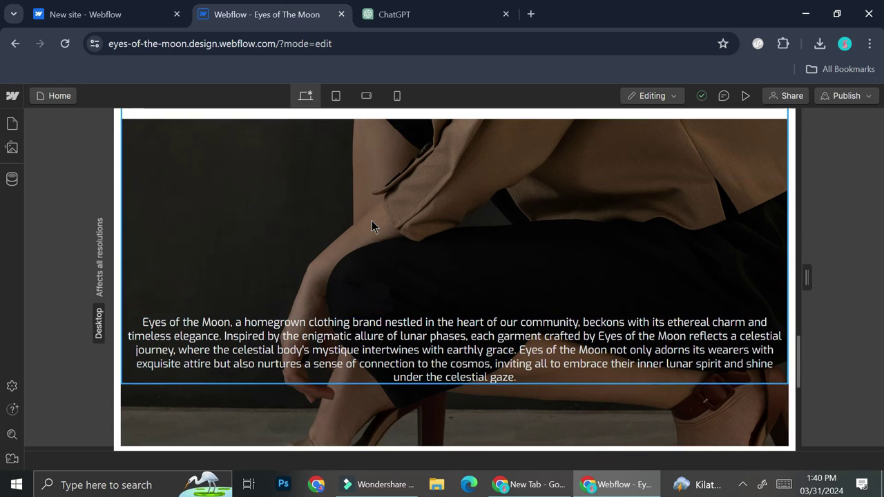
pyautogui.scroll(-1, 383, 259)
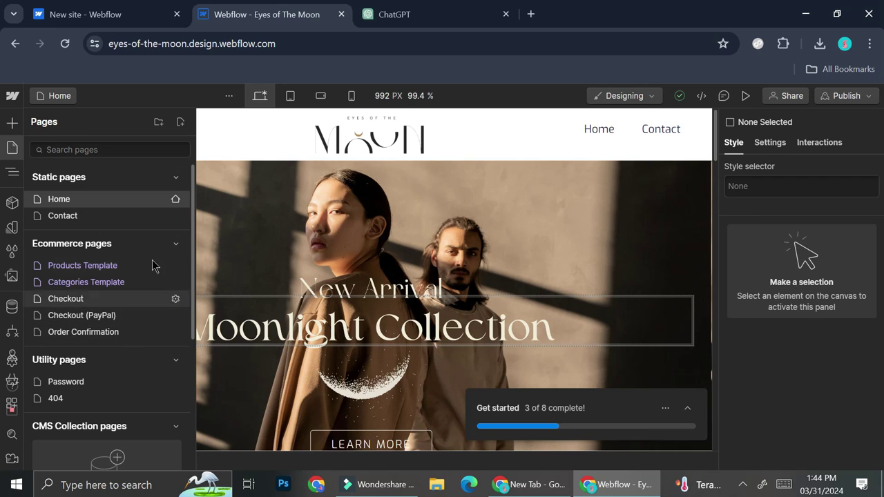
# Review the Products Template page settings, then move on to another ecommerce page
pyautogui.click(174, 266)
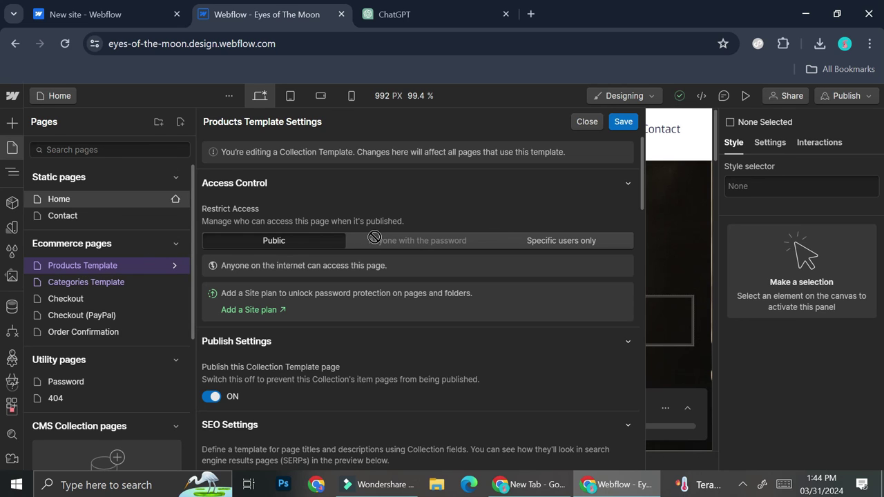
pyautogui.scroll(-2, 374, 237)
pyautogui.scroll(-4, 374, 240)
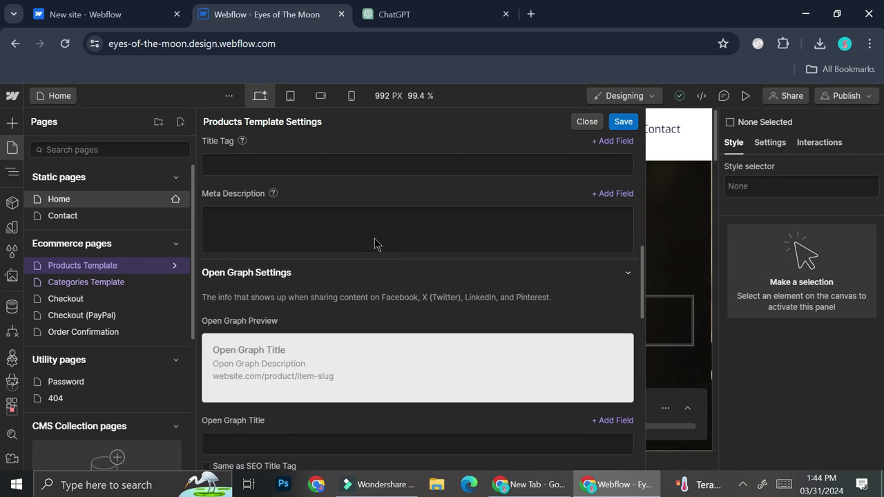
pyautogui.scroll(-6, 374, 239)
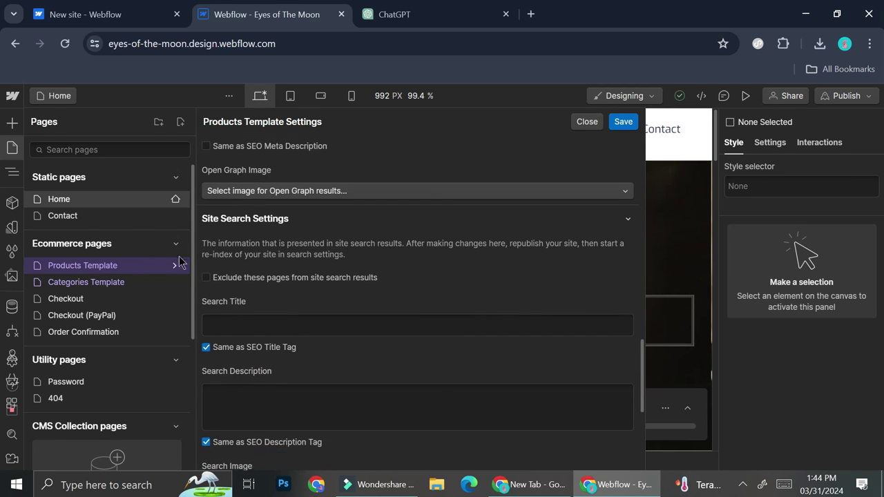
pyautogui.click(110, 281)
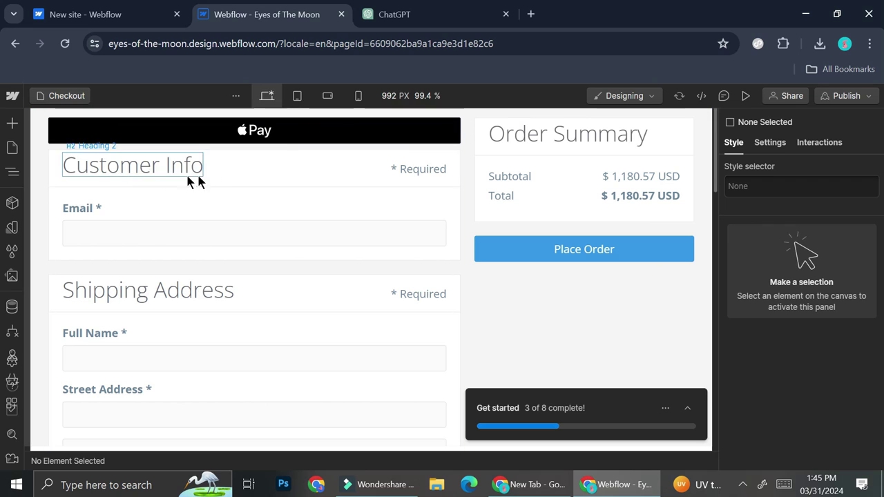
# Switch to the Checkout (PayPal) page and bring the Pages list back up
pyautogui.click(79, 95)
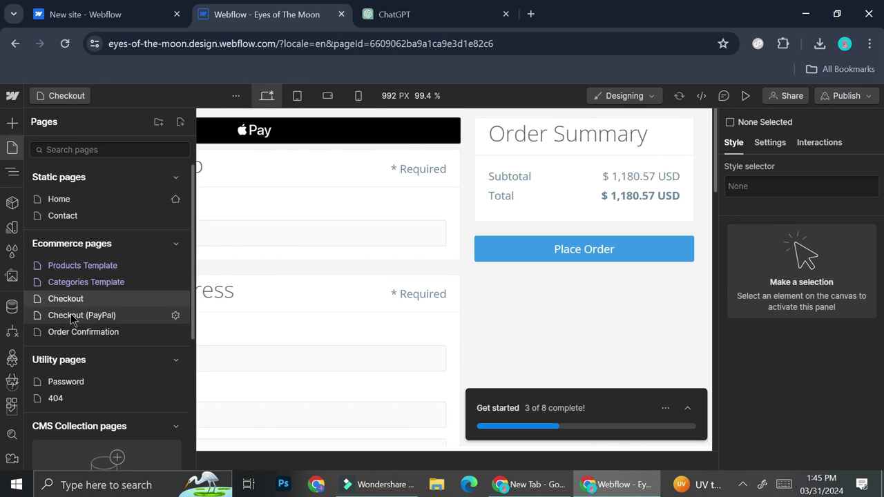
pyautogui.click(77, 312)
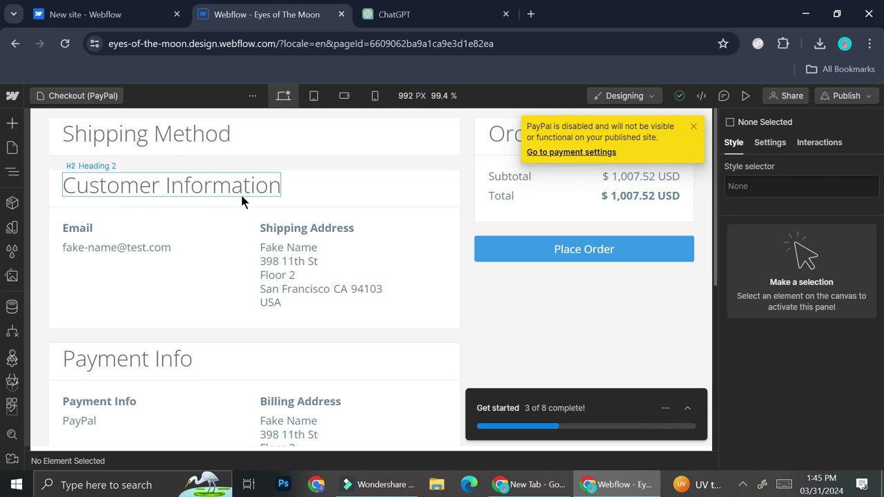
pyautogui.click(91, 96)
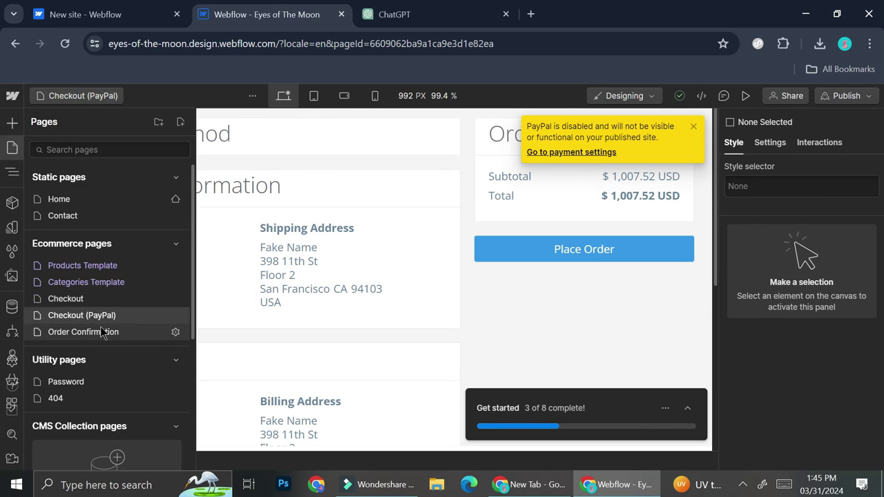